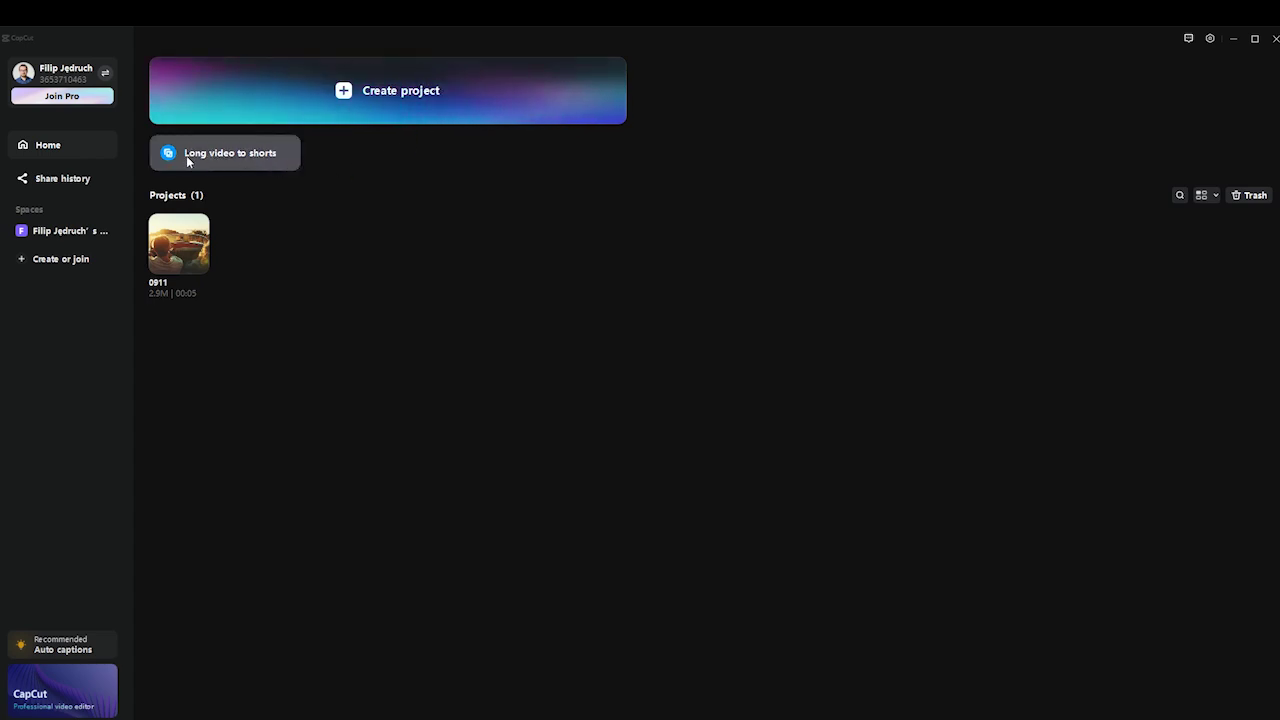
Open the project 0911 and move the Super-large Spot effect to the very start of the timeline
left_click(187, 257)
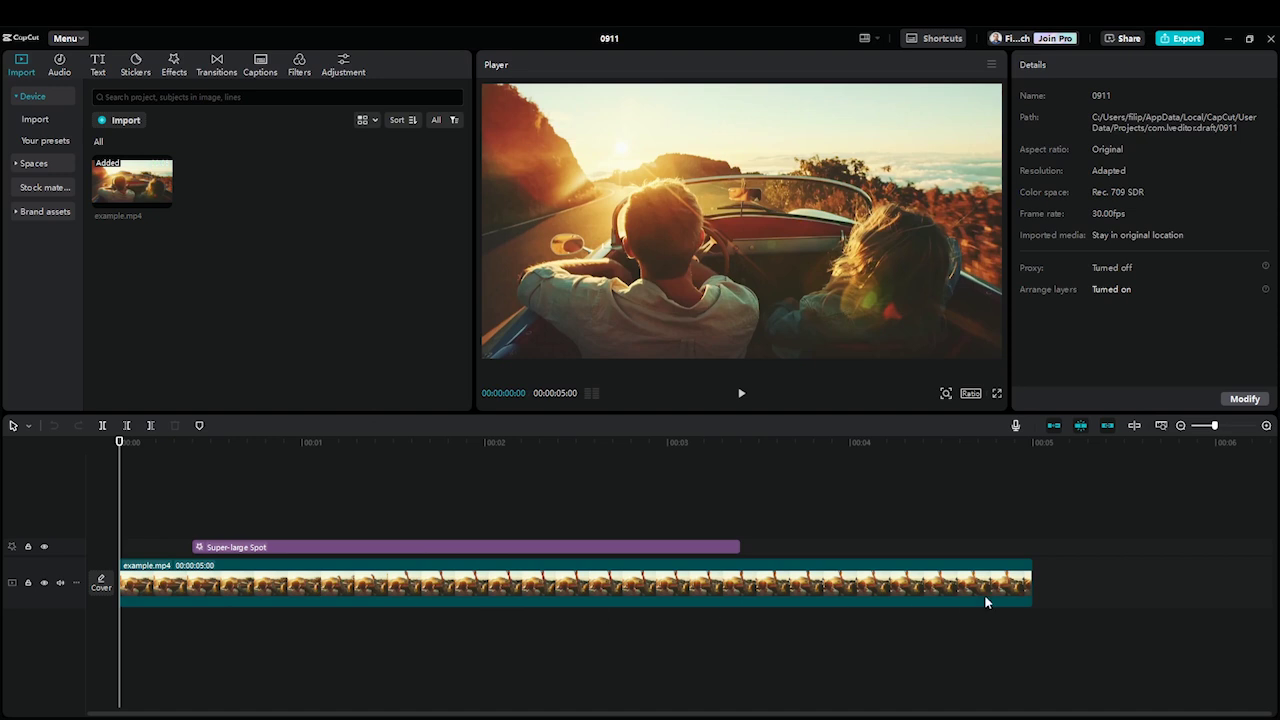
left_click_drag(278, 547, 209, 553)
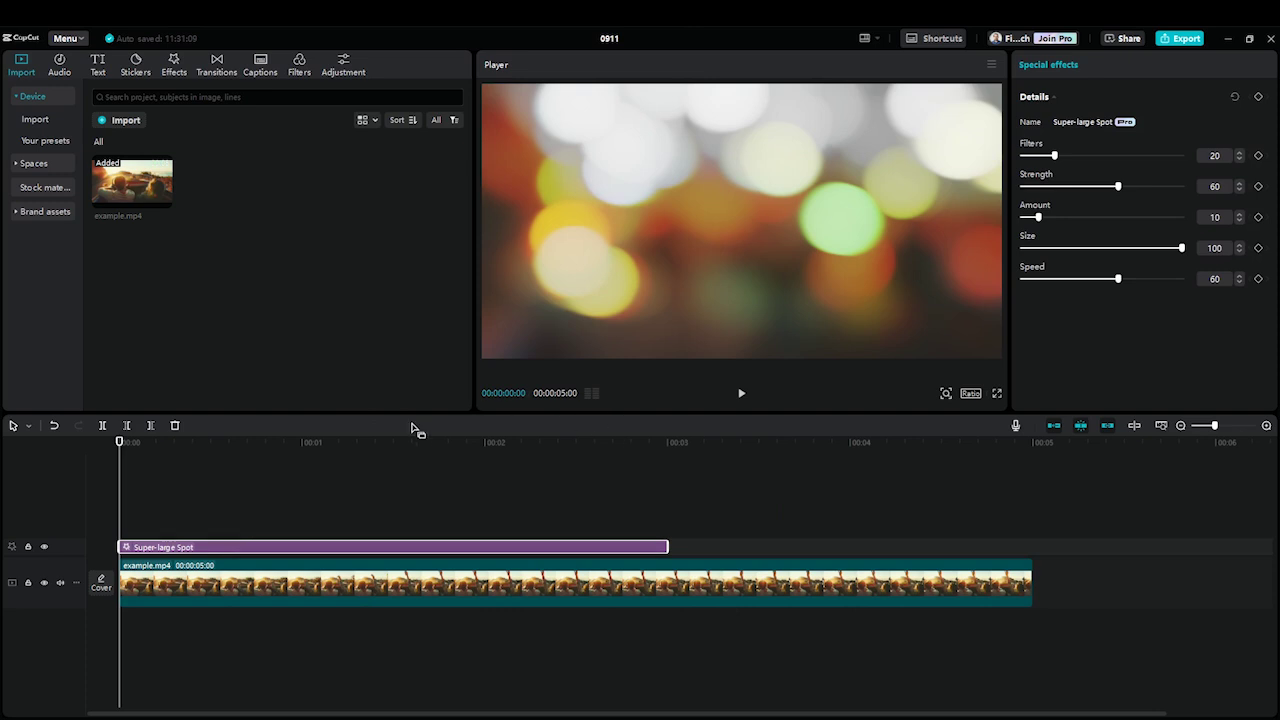
left_click_drag(490, 416, 379, 449)
left_click_drag(576, 413, 601, 421)
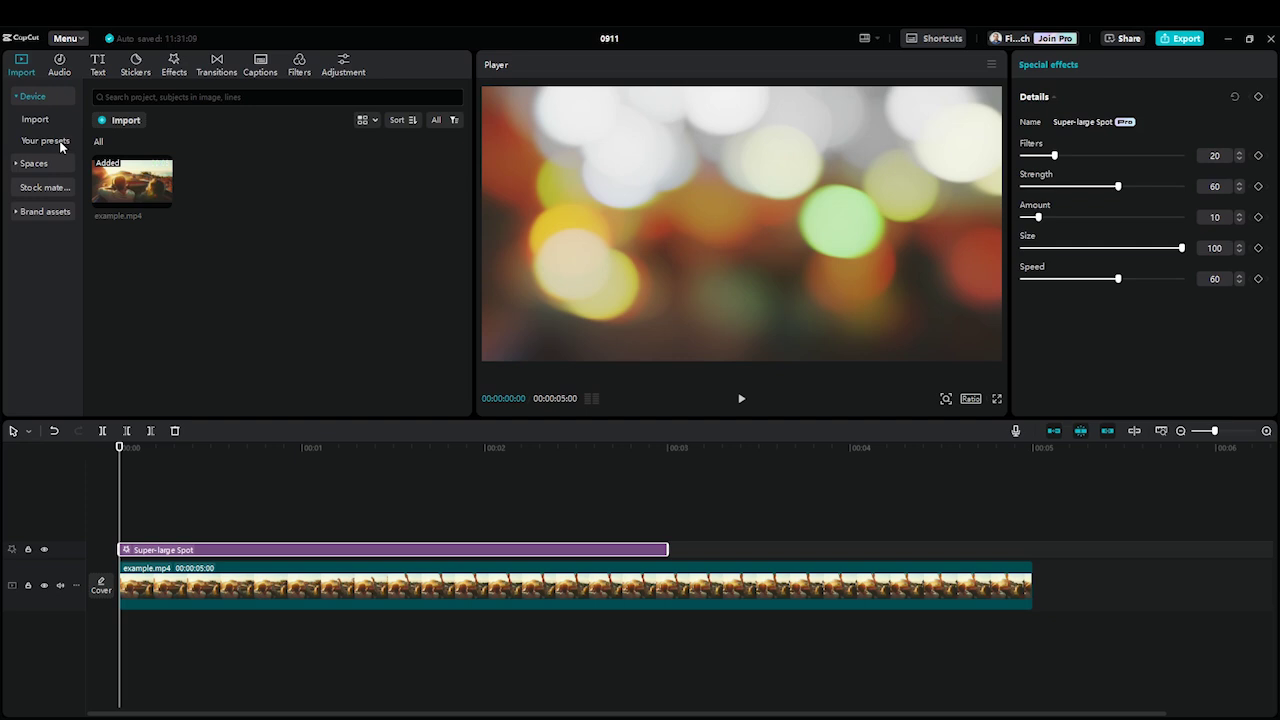
Preview the images IMG_4823.jpeg and IMG_4819.jpeg stored in the personal cloud space
left_click(16, 166)
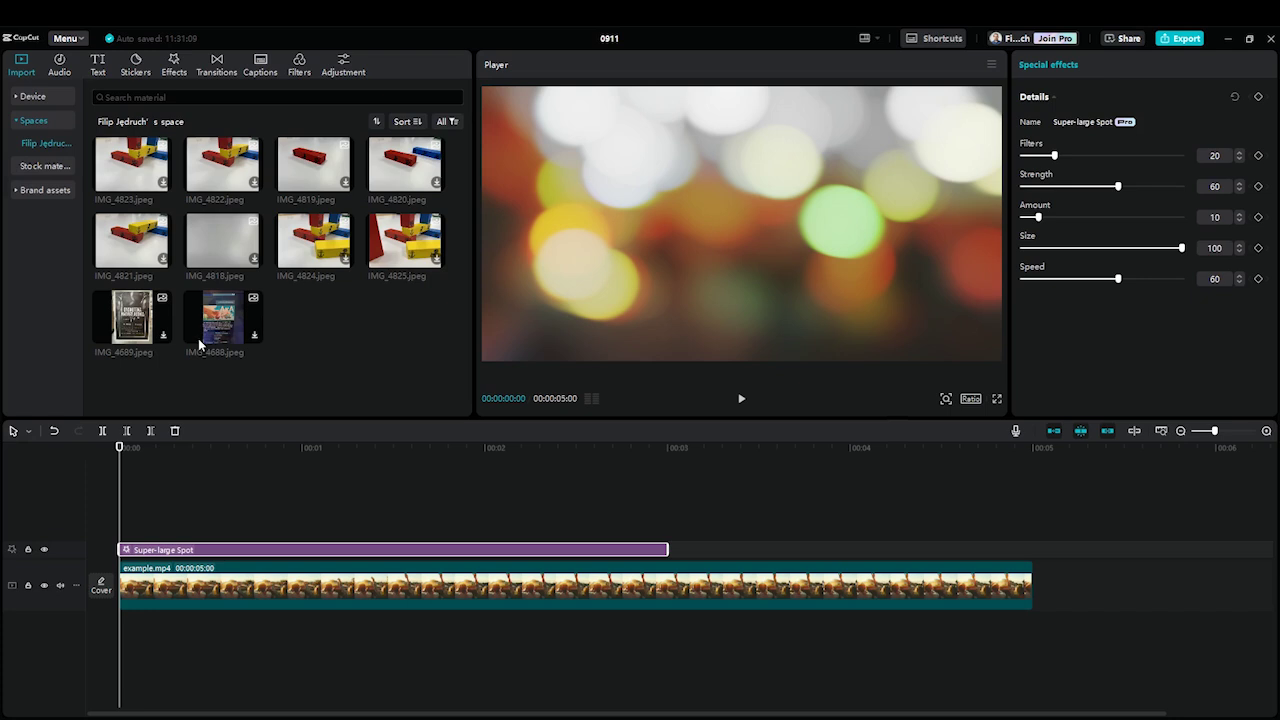
left_click(140, 158)
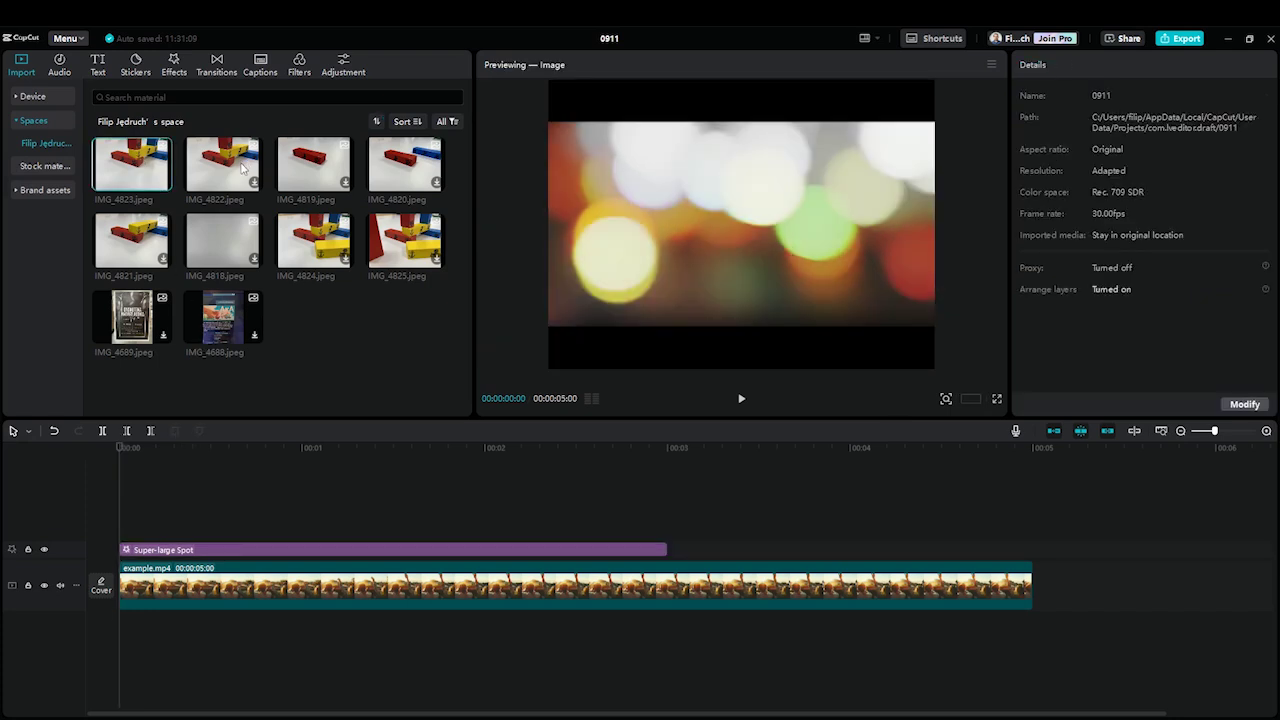
key("space")
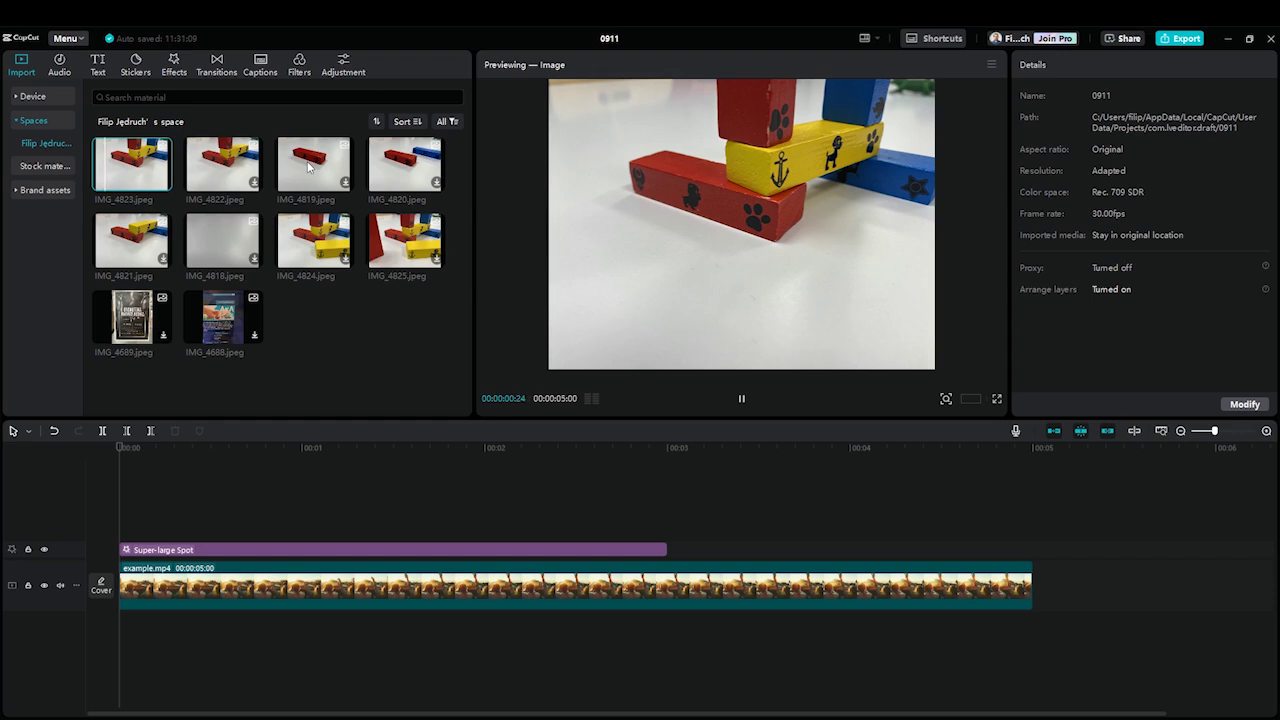
left_click(309, 168)
key("space")
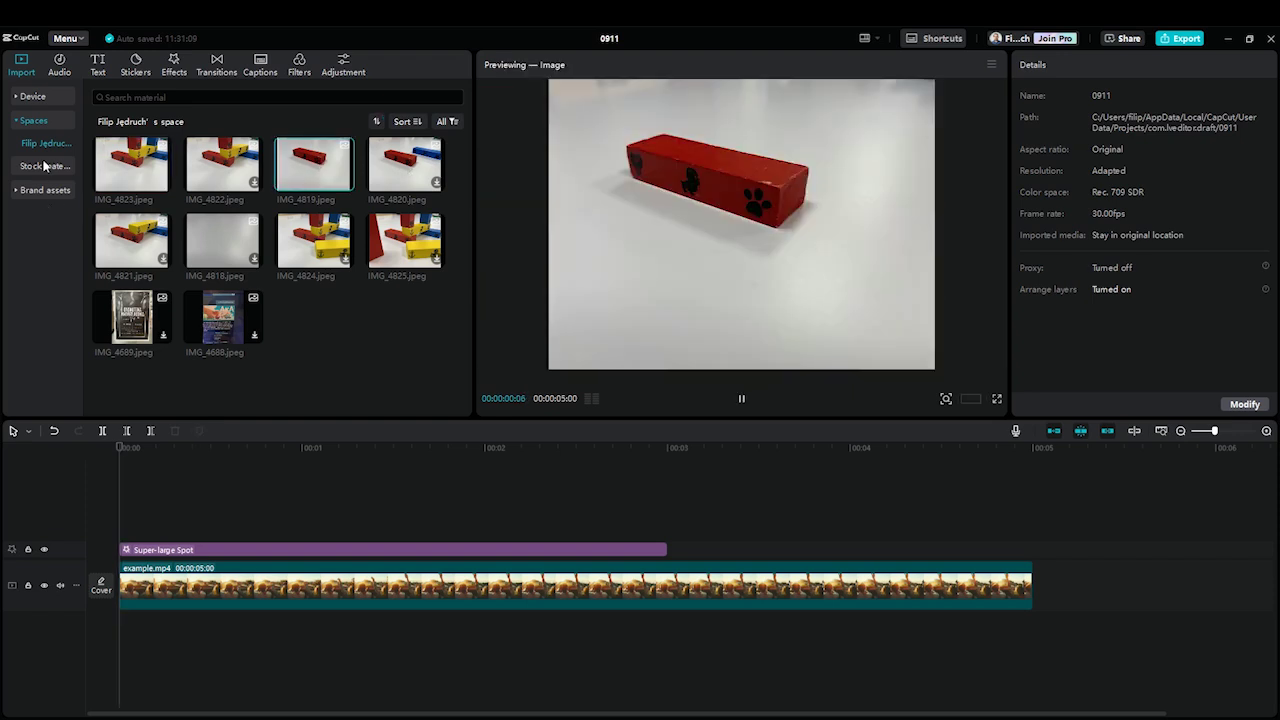
left_click(17, 122)
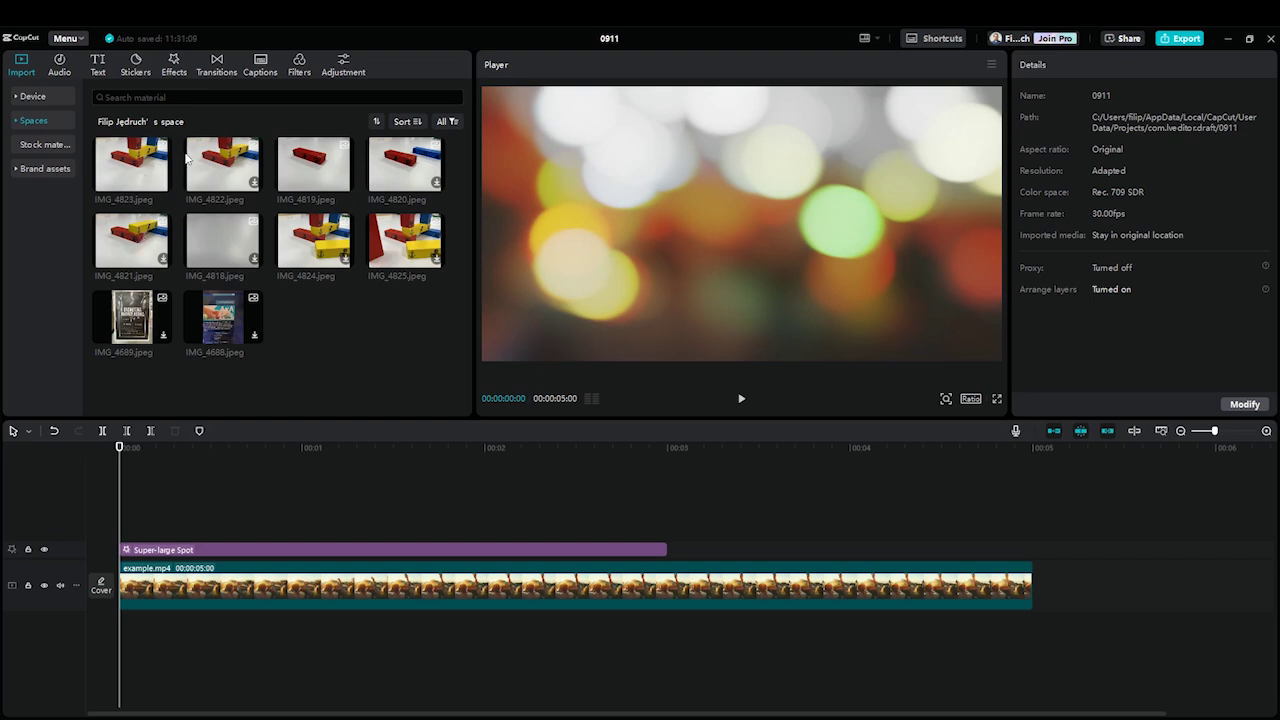
Look through the audio library's music, sound effects and audio extraction sections
left_click(58, 68)
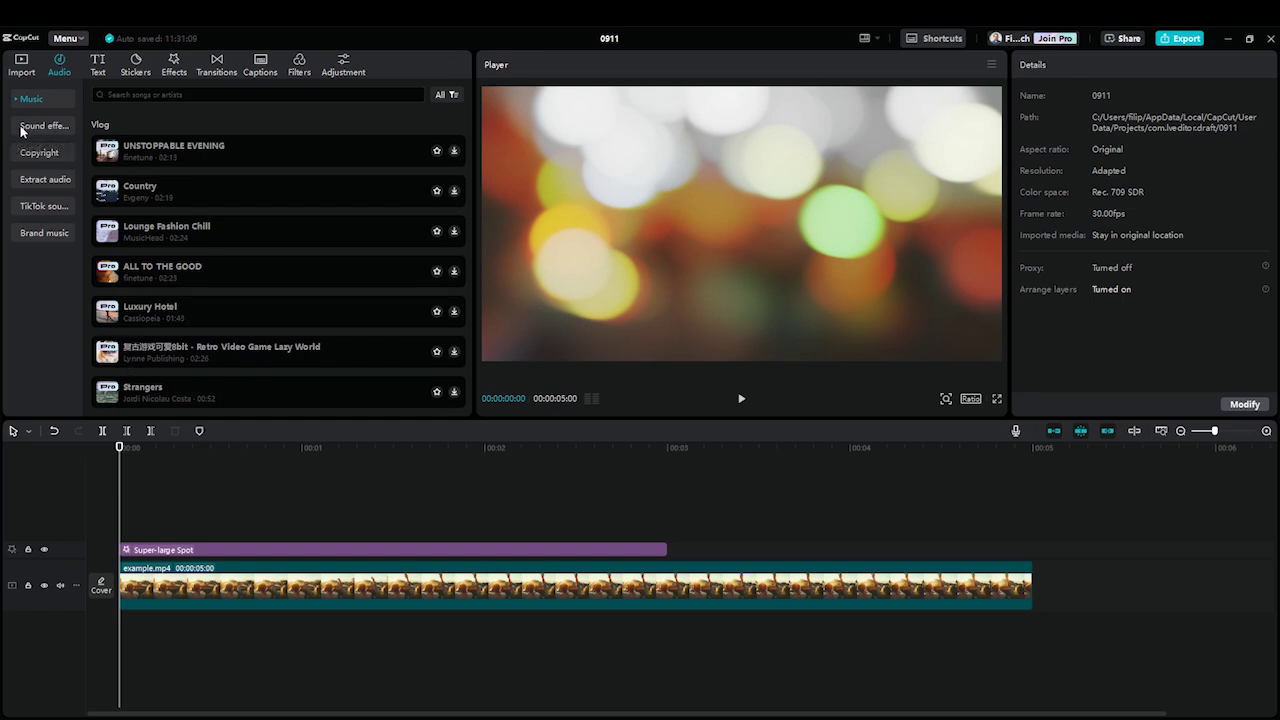
left_click(22, 129)
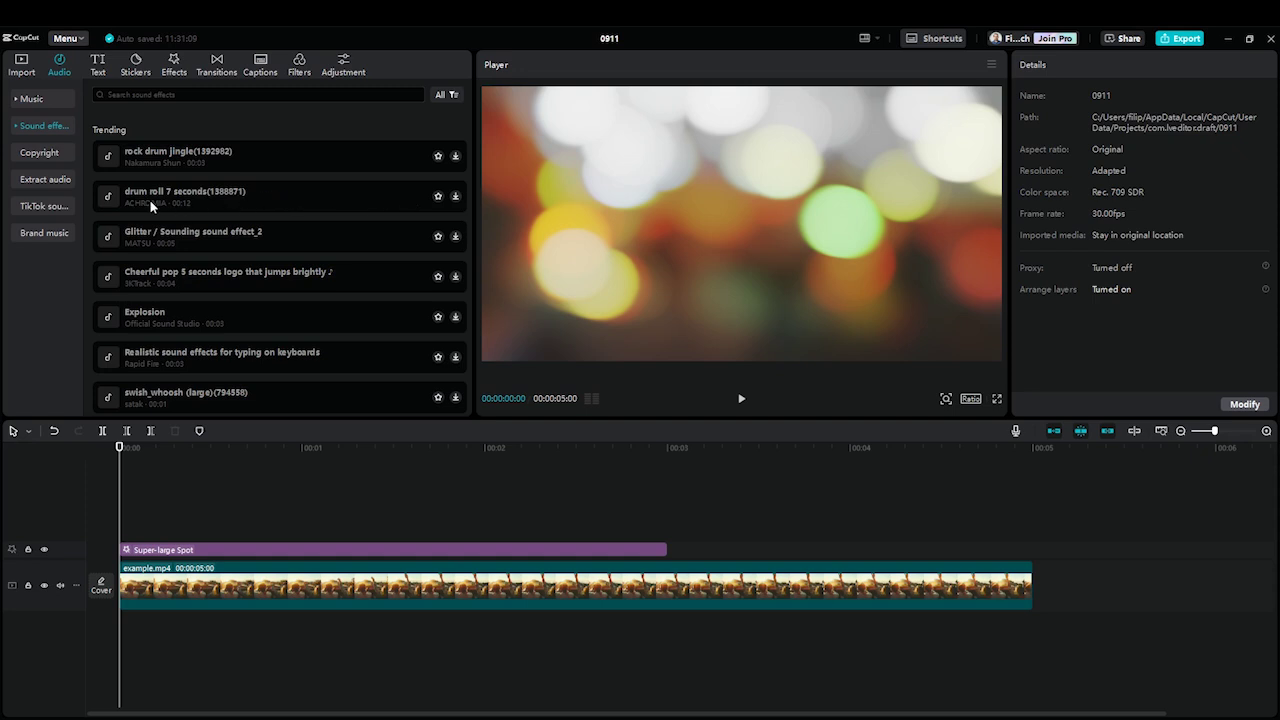
left_click(44, 184)
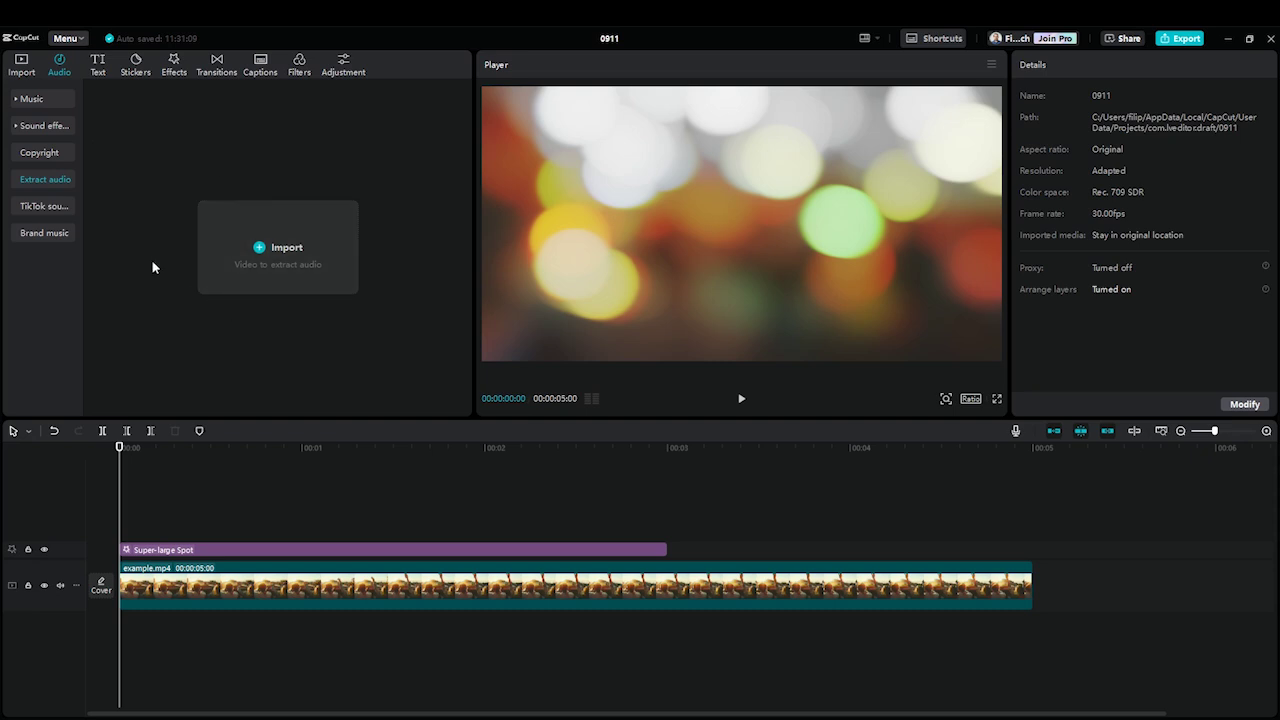
Preview the default text and add it above the Super-large Spot effect at the start of the timeline
left_click(97, 65)
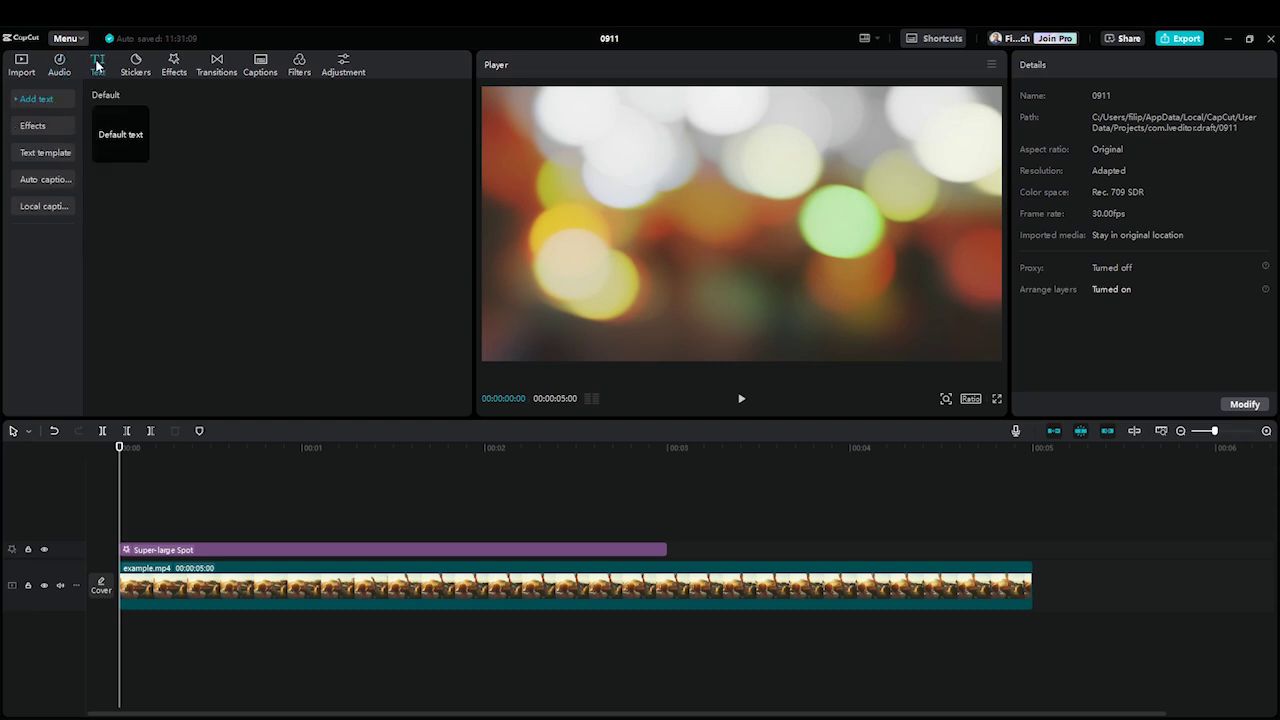
left_click(115, 135)
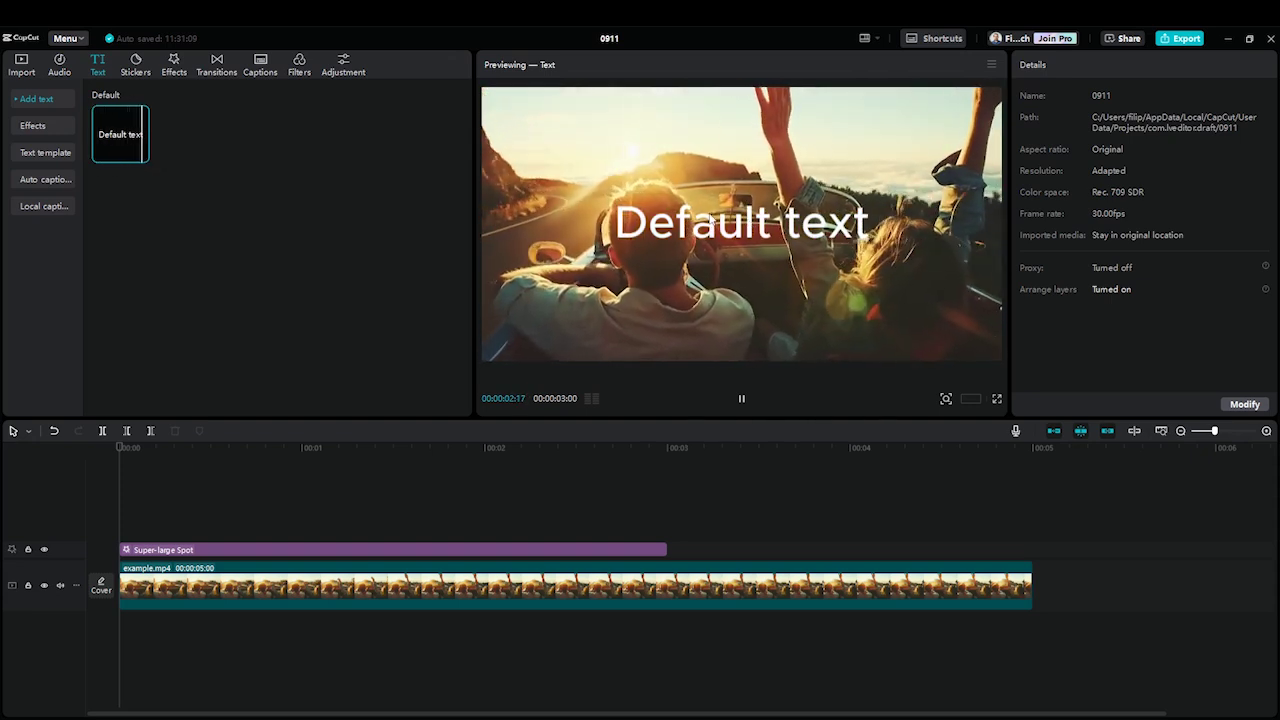
left_click(193, 192)
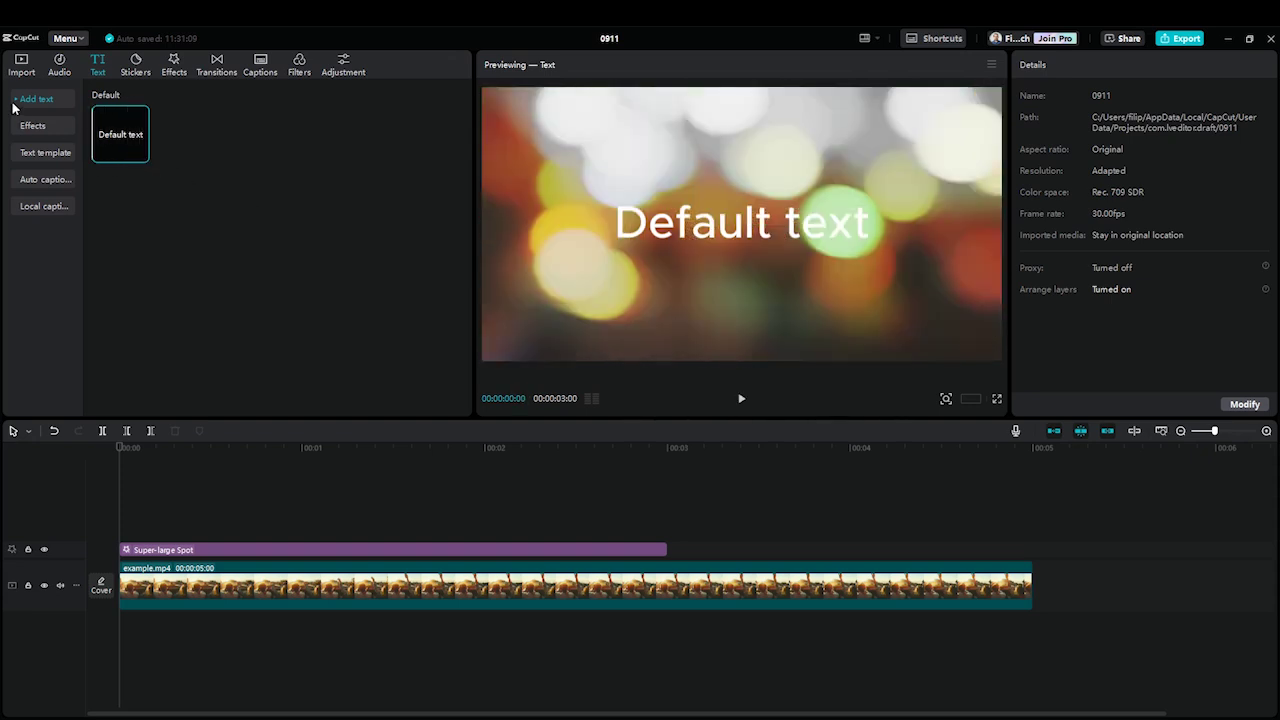
mouse_move(93, 127)
left_click_drag(188, 178, 123, 535)
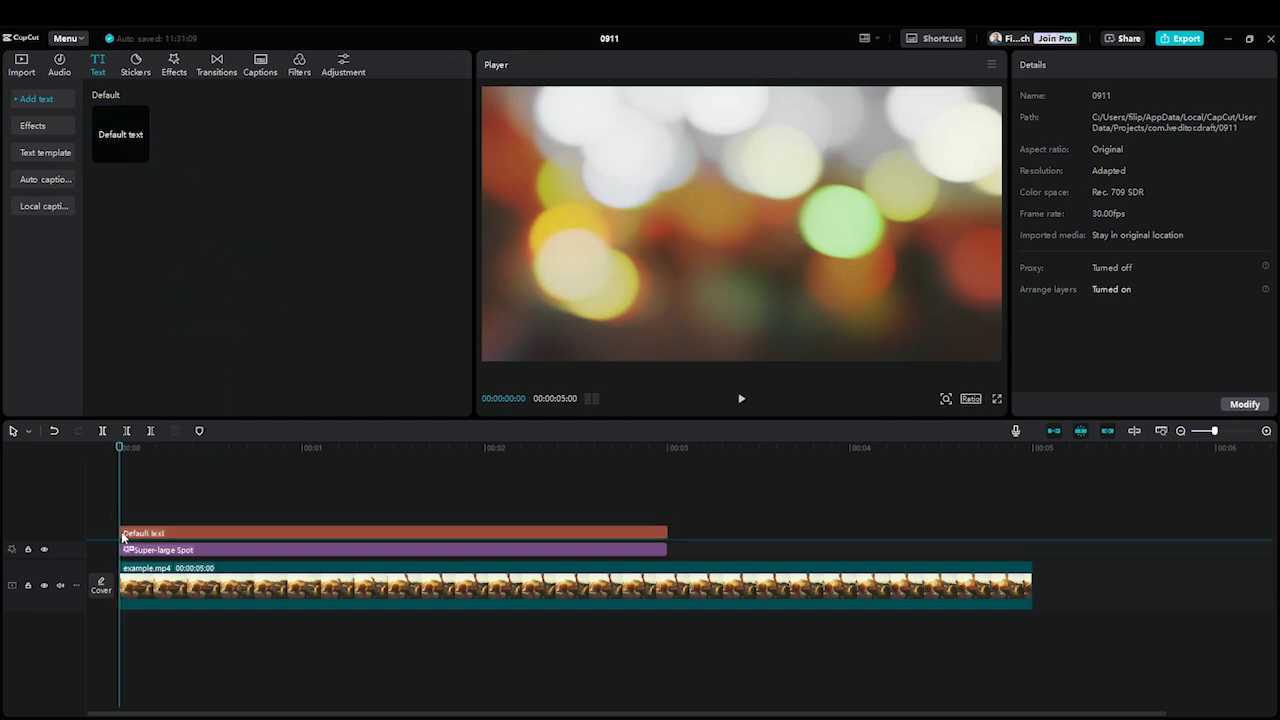
Replace the content of the new text clip with TEKST
left_click(445, 534)
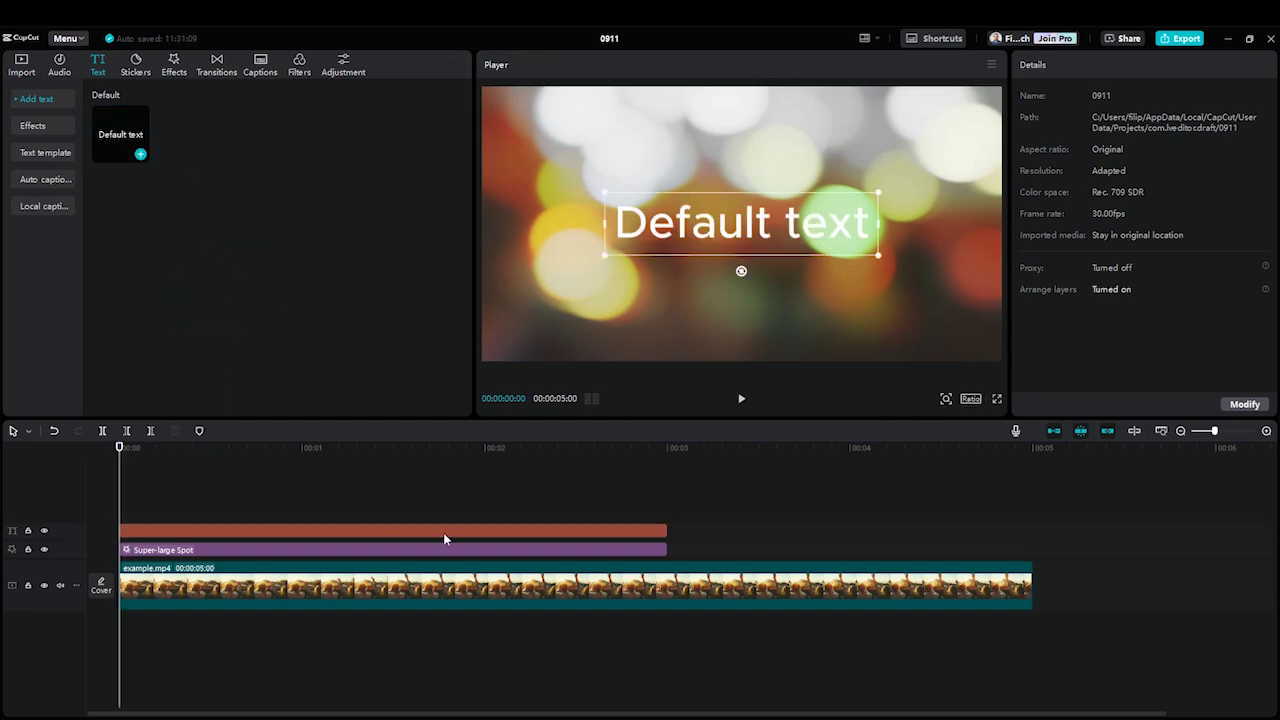
right_click(438, 534)
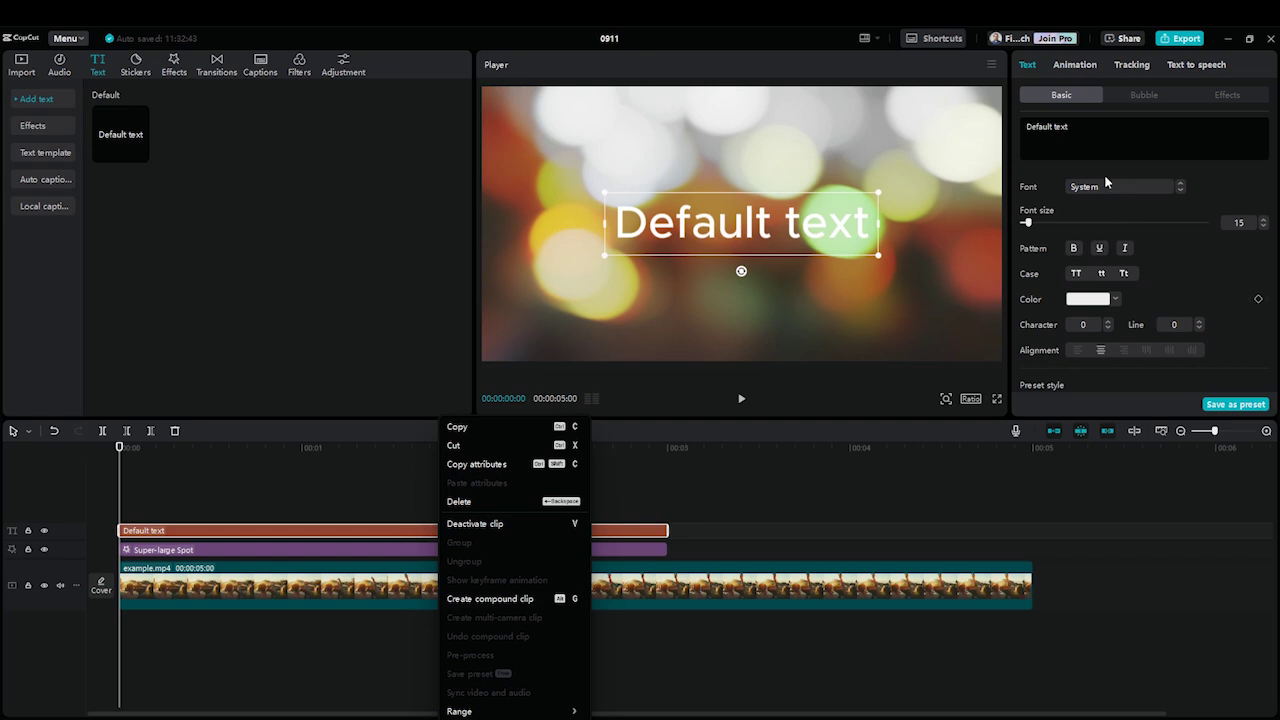
left_click(1080, 134)
left_click_drag(1072, 130, 1002, 133)
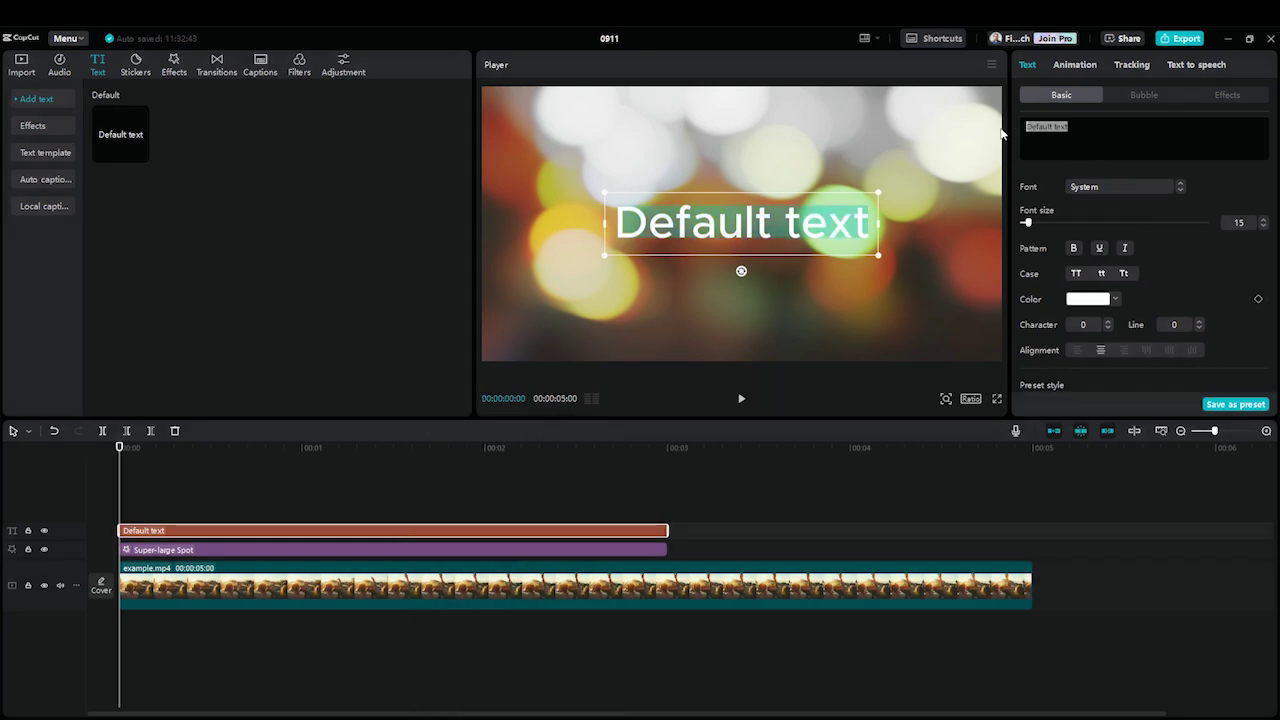
type("TEKST")
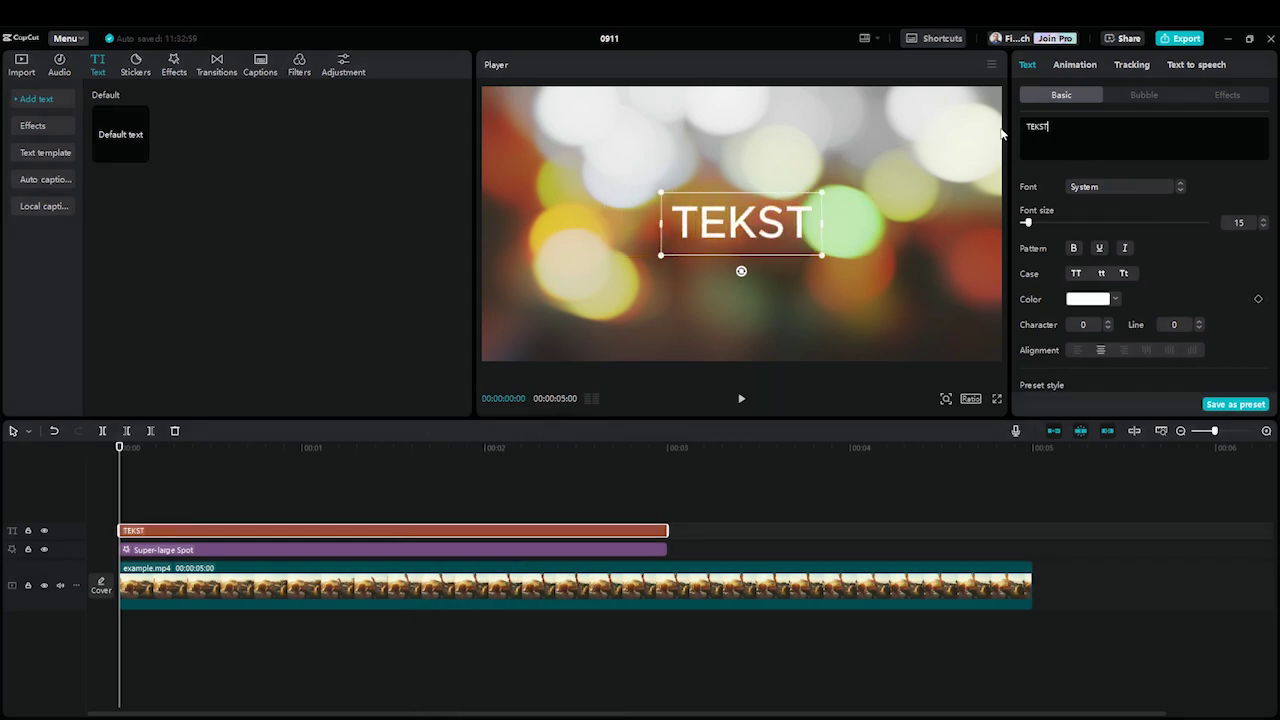
Shift the Super-large Spot effect and the TEKST clip so both start at about 2 seconds on the timeline
left_click(266, 494)
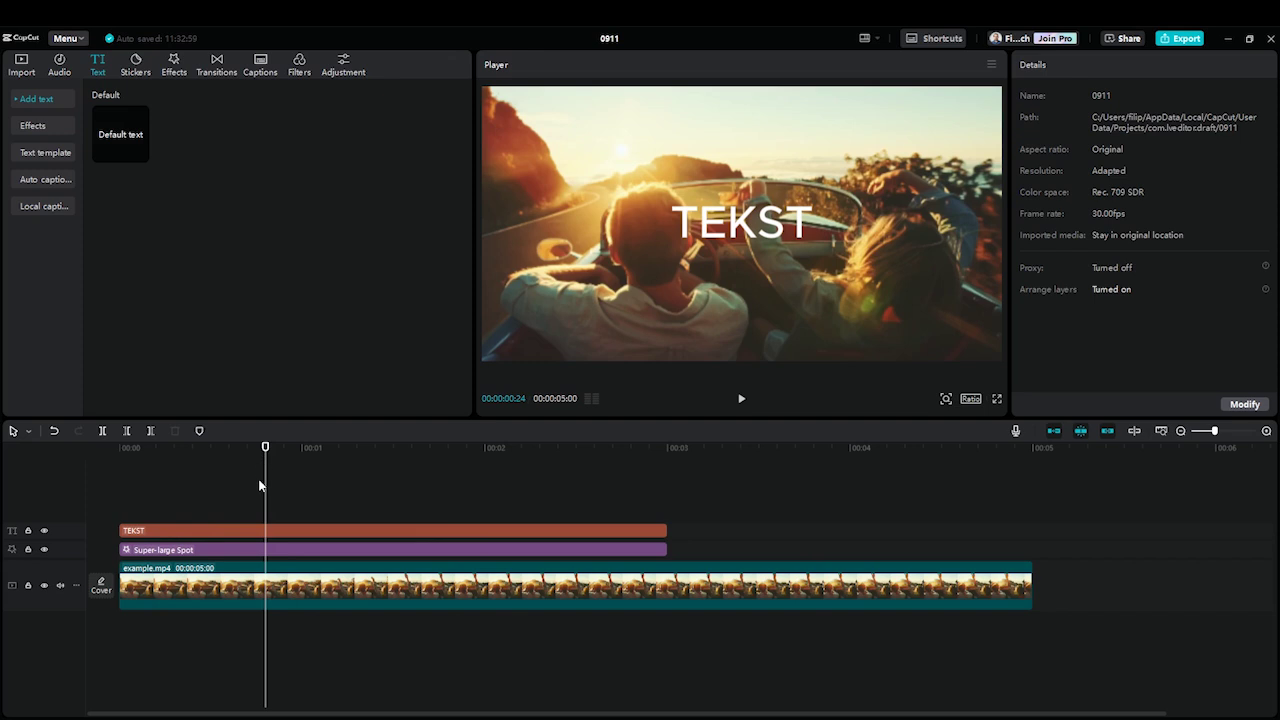
left_click_drag(212, 557, 573, 553)
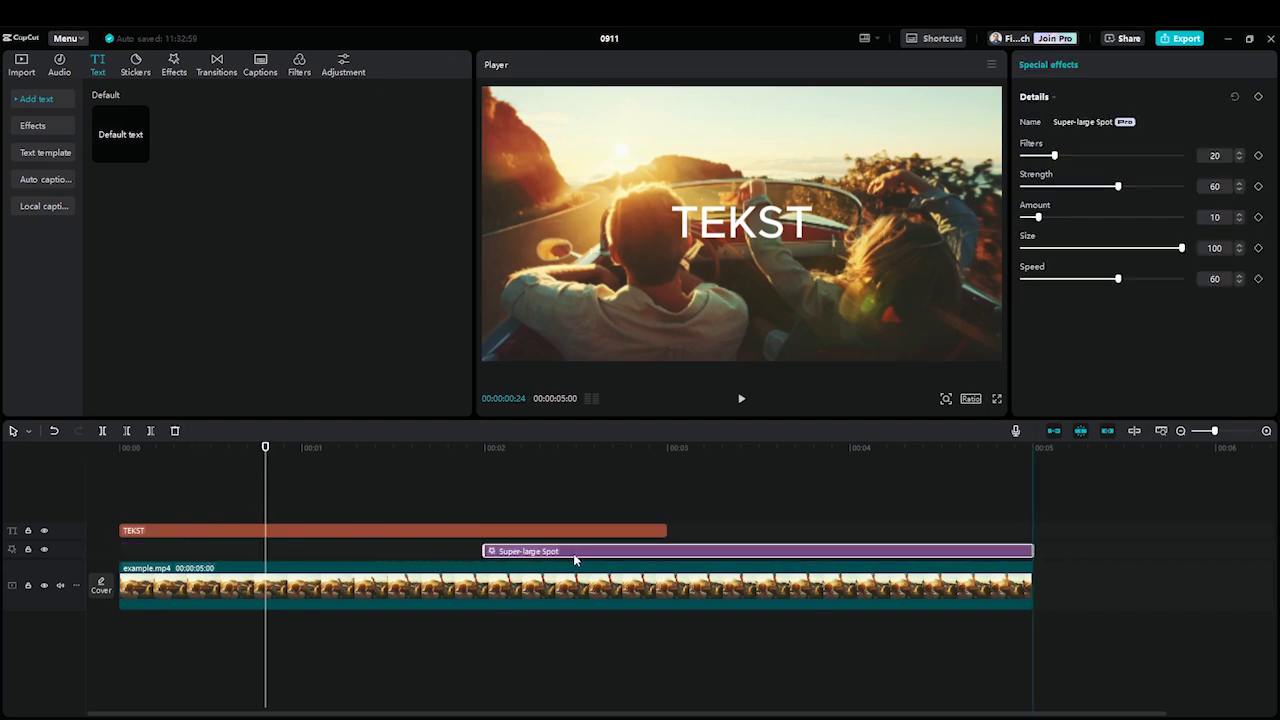
left_click_drag(344, 531, 699, 537)
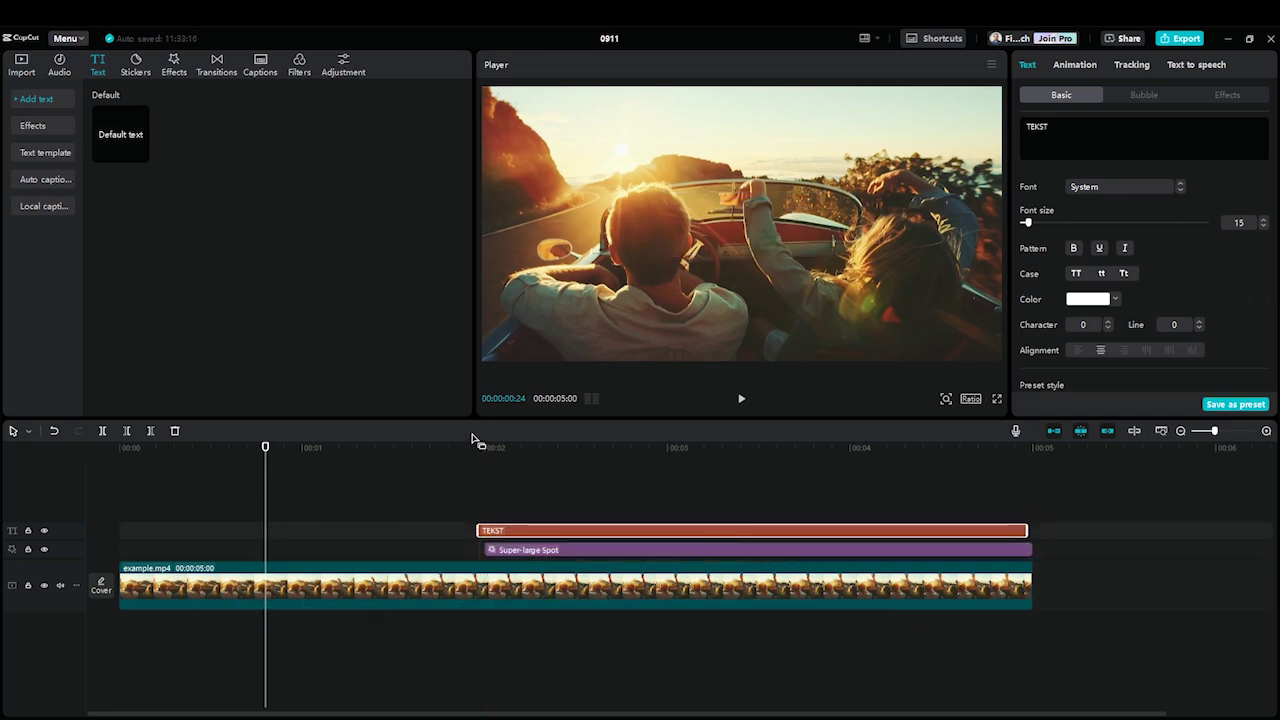
Play the video from about 2 seconds to check the text and effect, and return the playhead to near the start
left_click_drag(268, 445, 474, 462)
key("space")
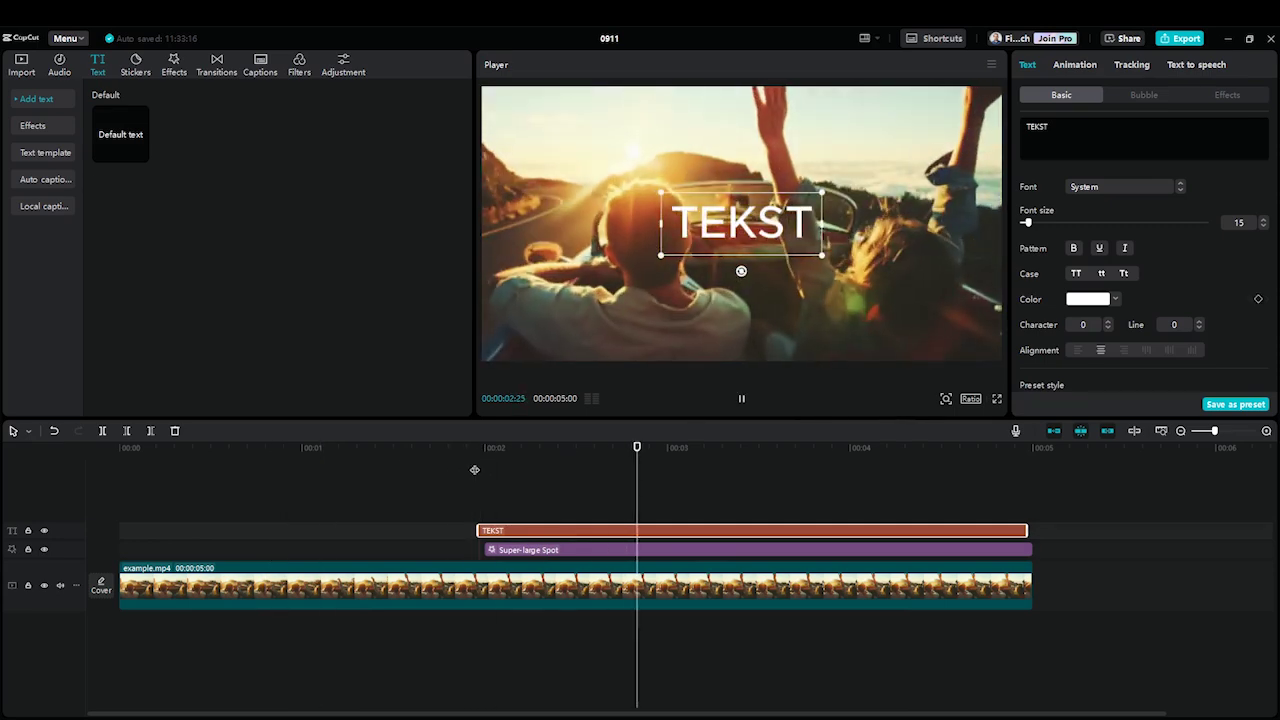
key("space")
left_click_drag(814, 450, 130, 452)
mouse_move(142, 134)
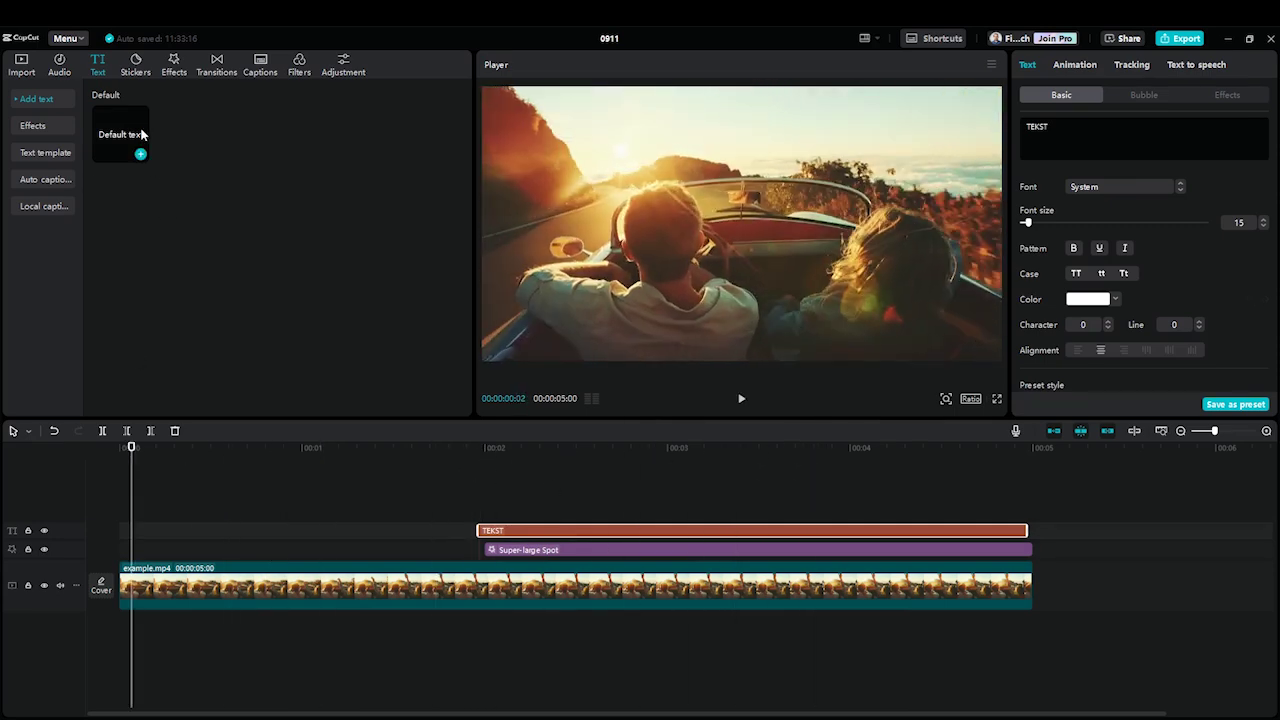
Display the video effects library and move the Super-large Spot effect back to the start of the timeline
left_click(136, 62)
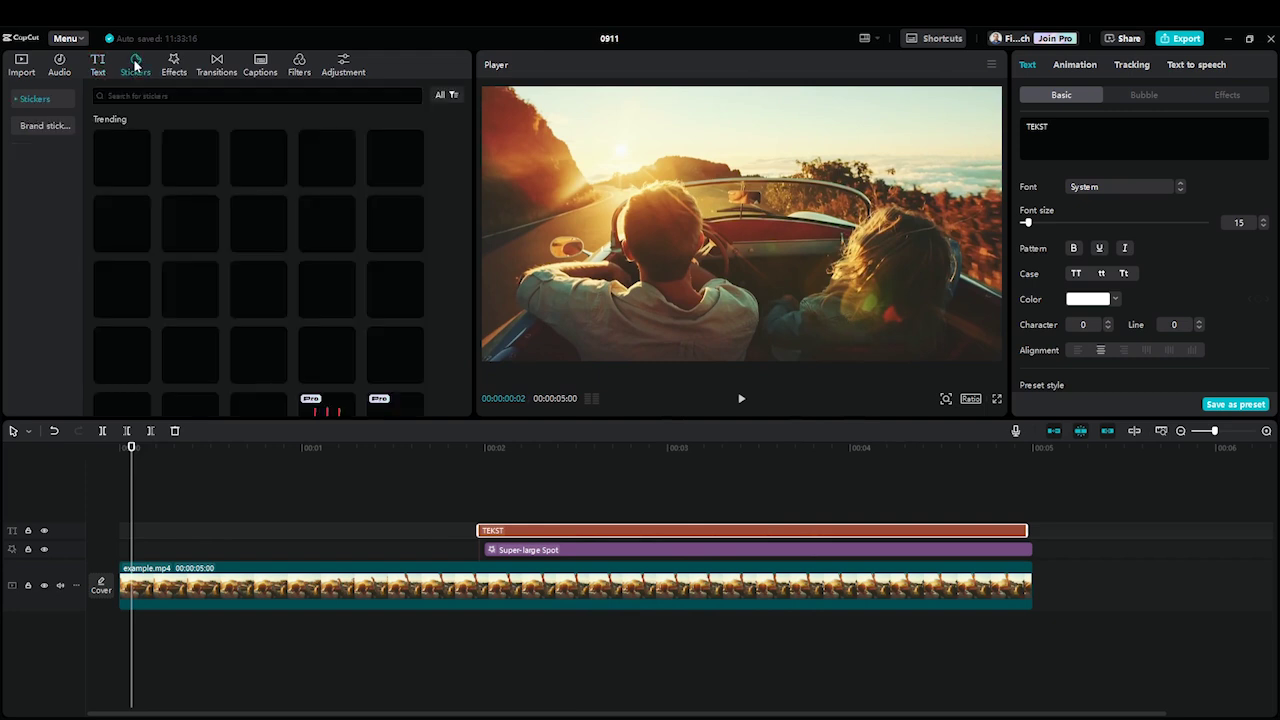
left_click(171, 62)
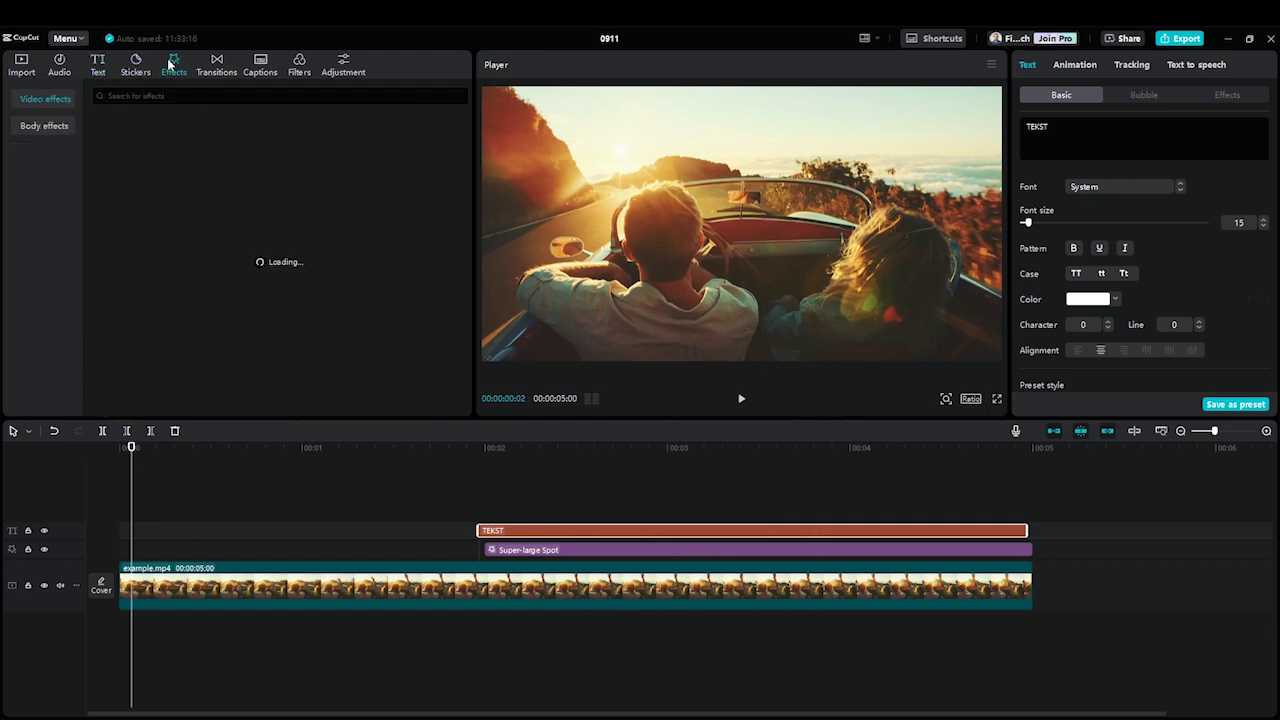
left_click_drag(532, 555, 166, 550)
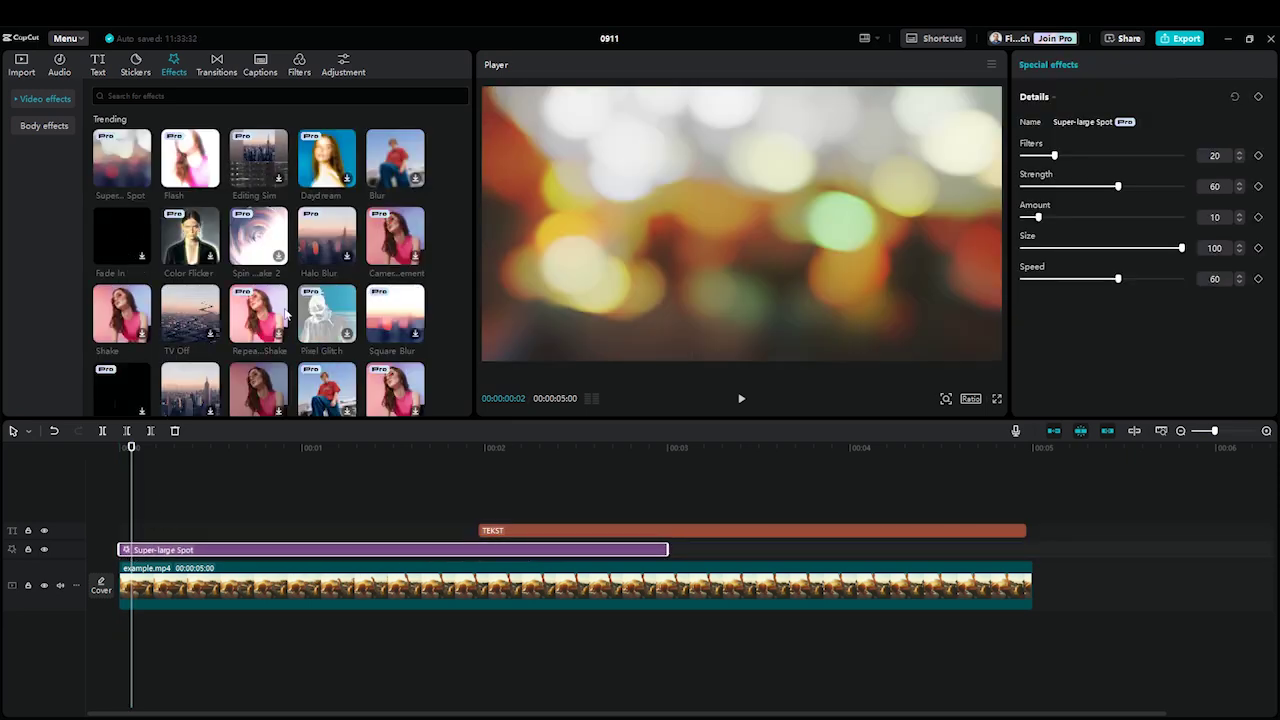
Browse the trending video effects and the trending transitions
scroll(174, 281, "down", 2)
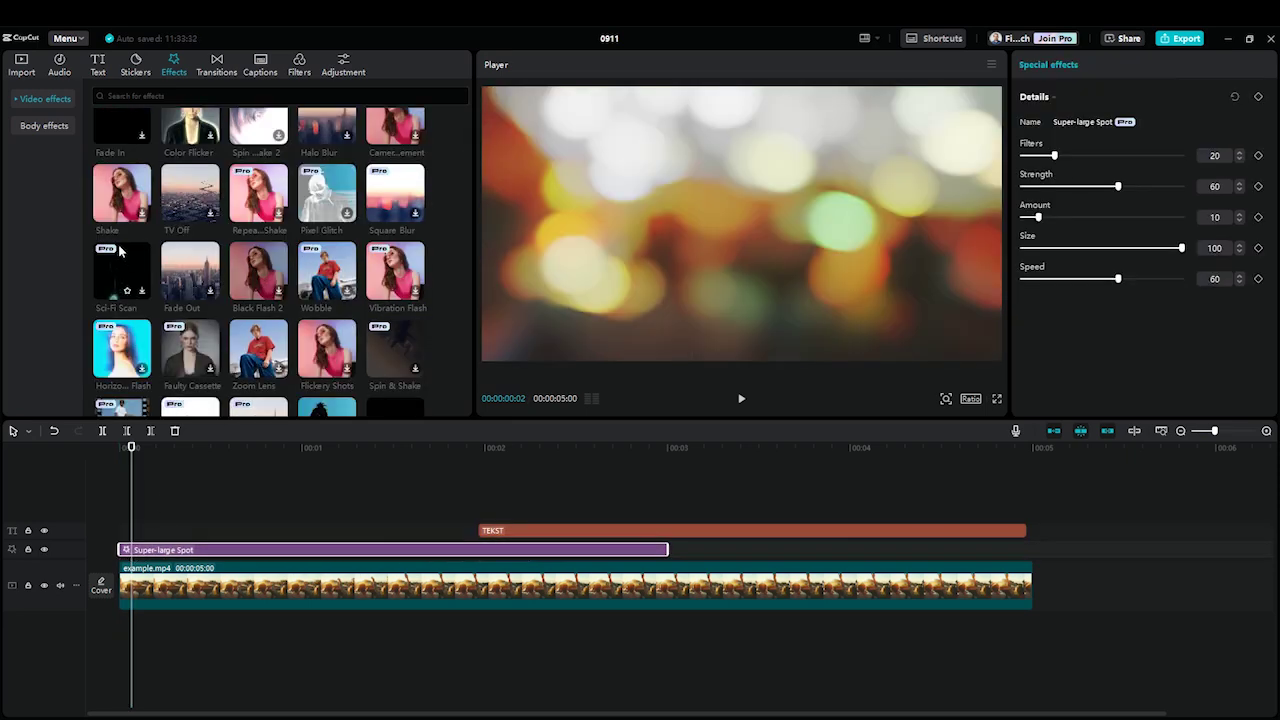
left_click(216, 67)
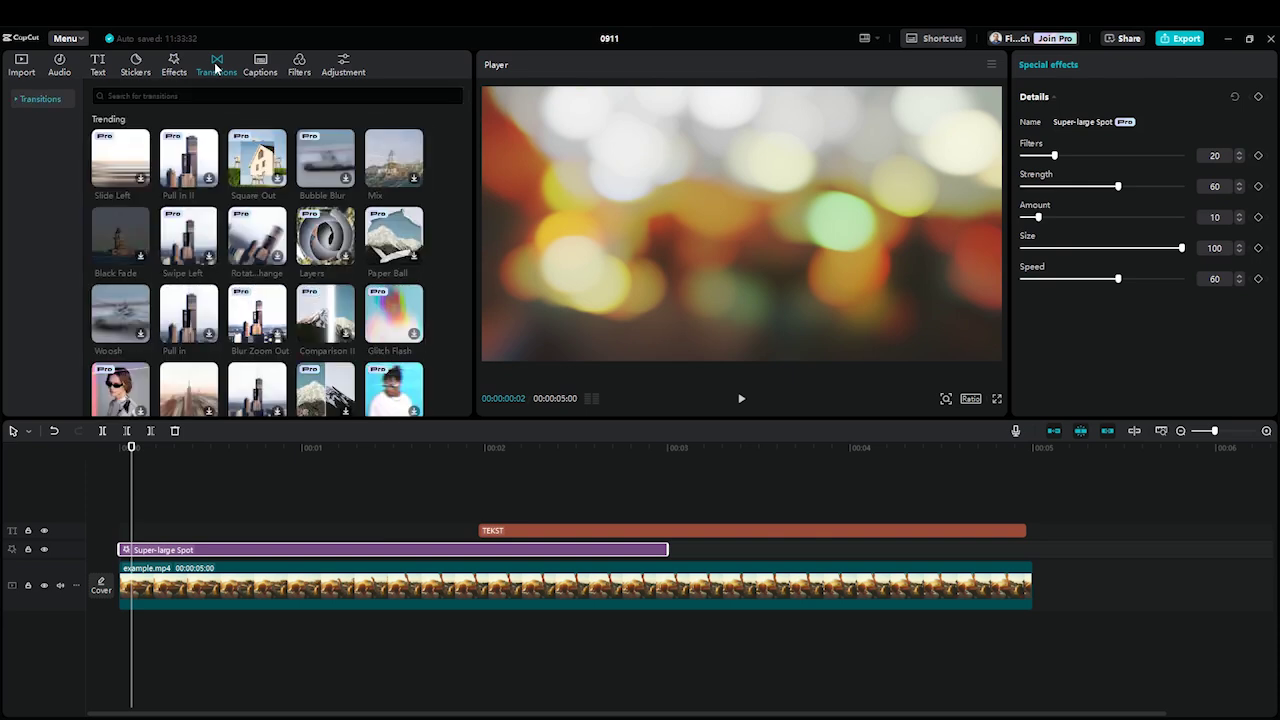
scroll(283, 310, "down", 2)
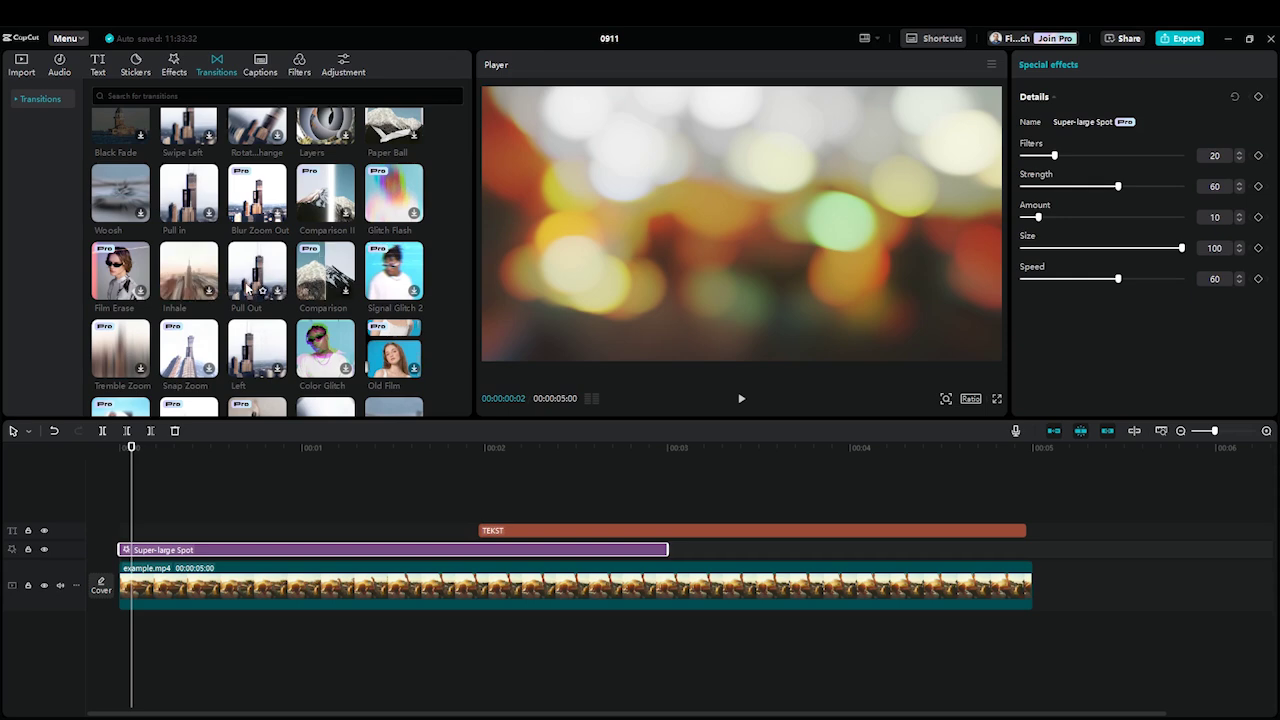
Review the spoken languages offered for auto captions, keeping English, and open the filter library
left_click(259, 74)
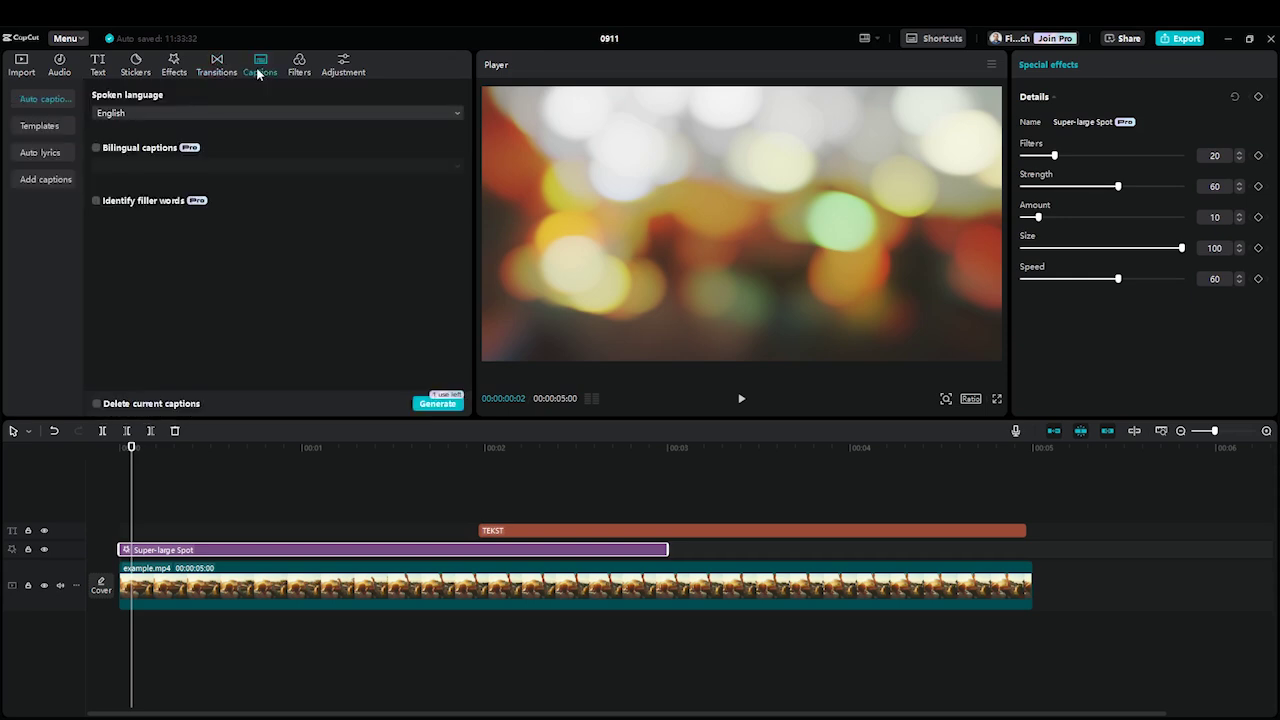
left_click(459, 120)
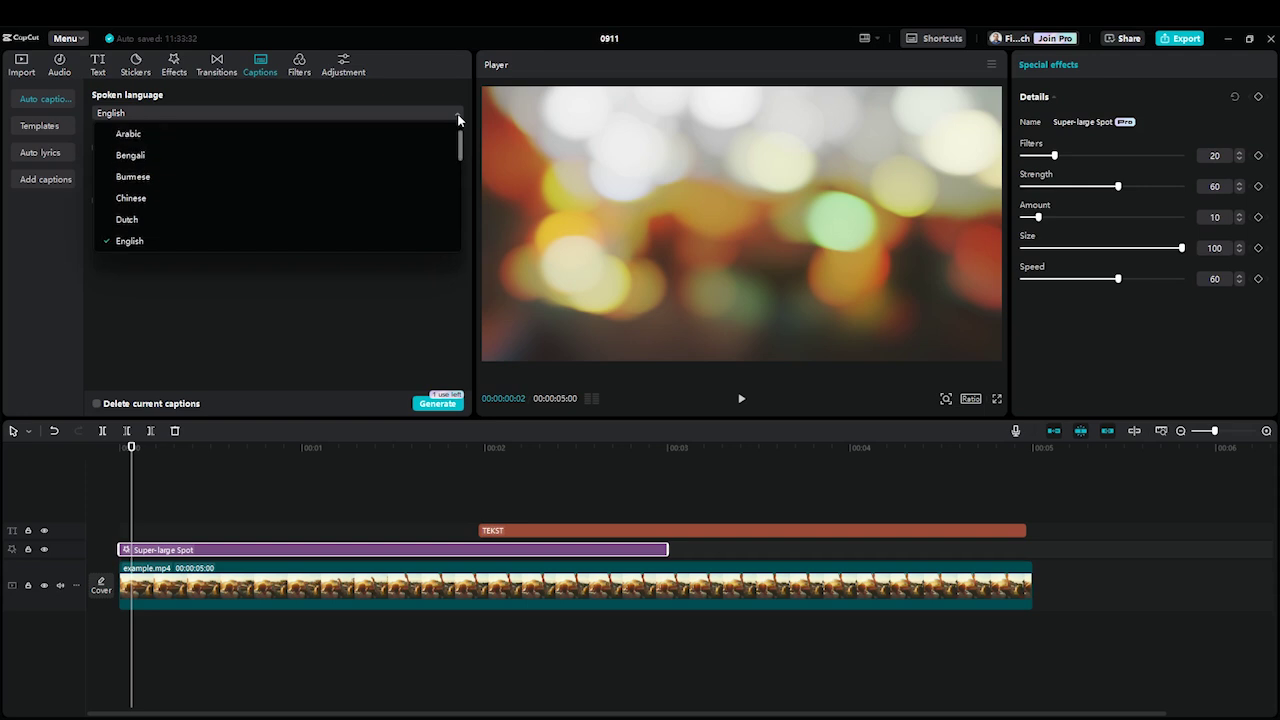
scroll(357, 203, "down", 3)
scroll(358, 206, "down", 3)
scroll(358, 206, "up", 10)
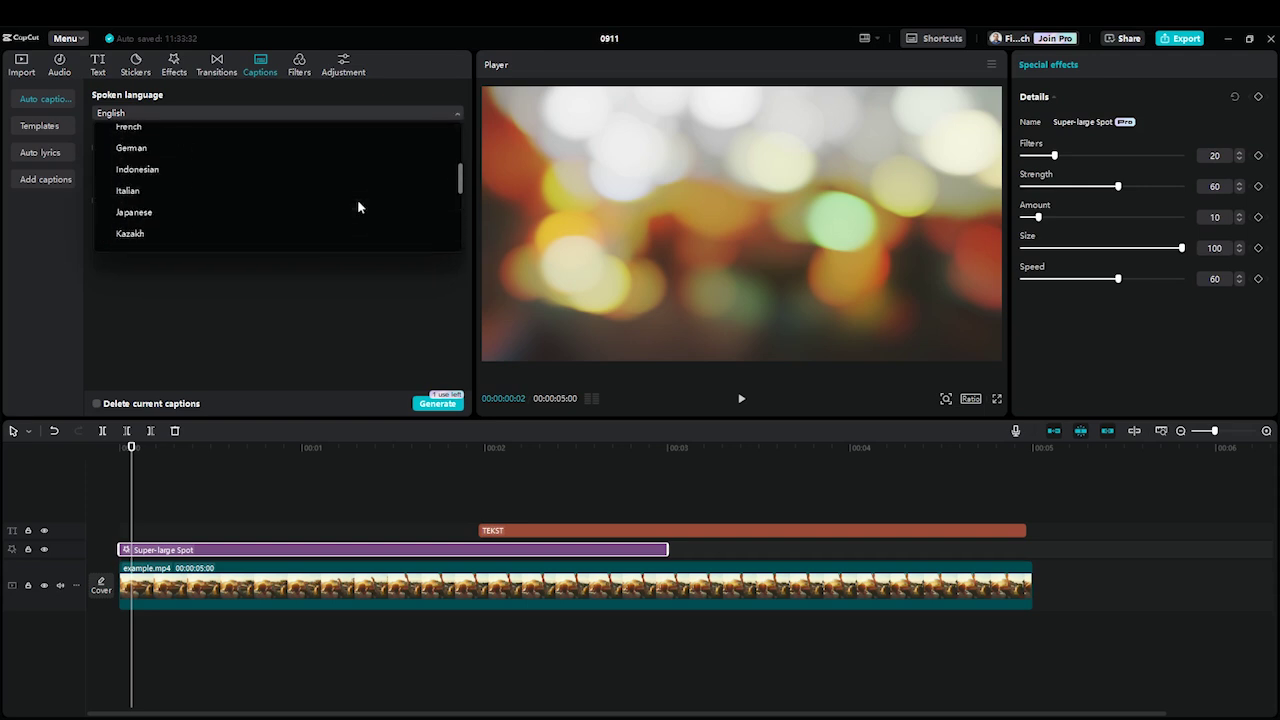
left_click(454, 112)
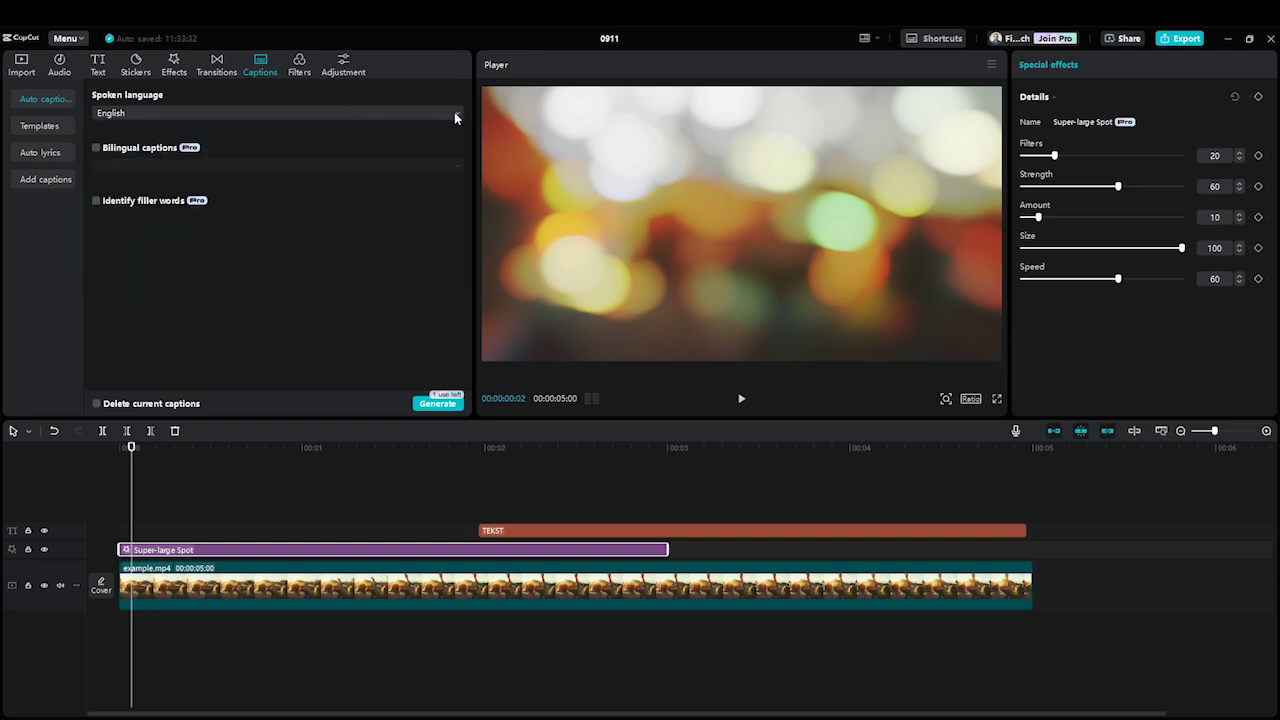
left_click(300, 64)
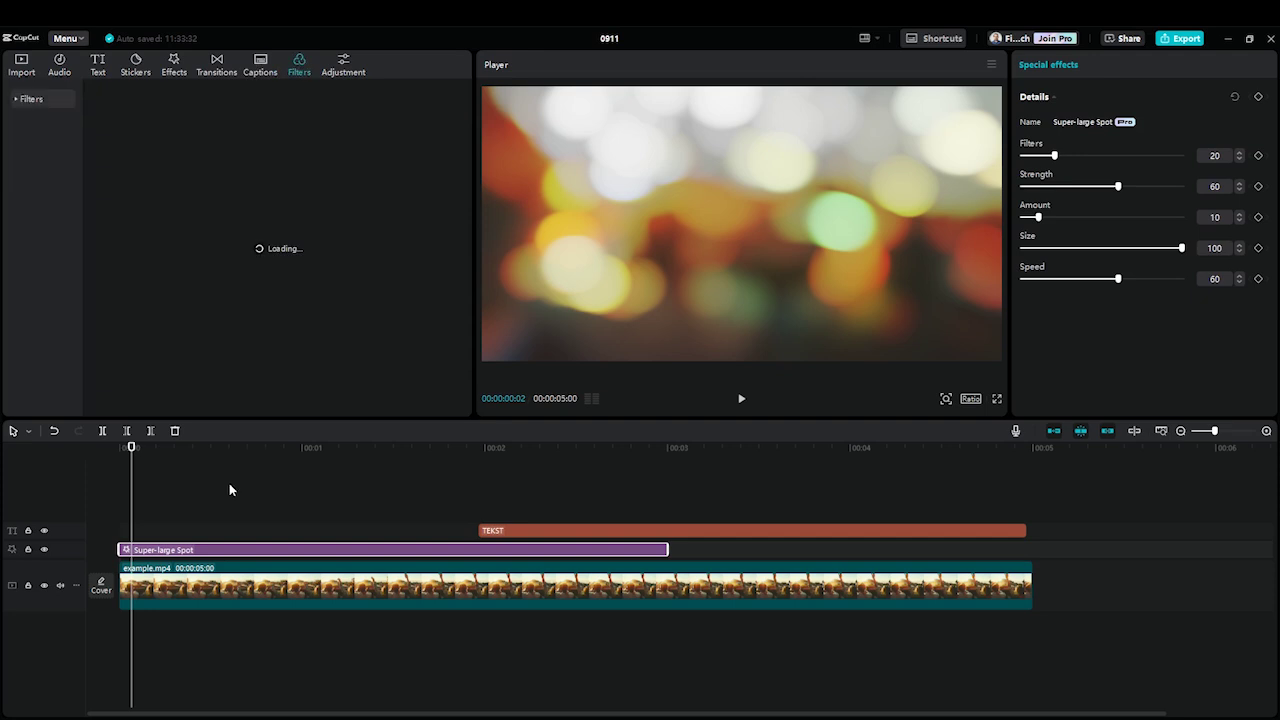
Move the Super-large Spot effect to start at about 1.2 seconds and return the playhead to the start of the timeline
left_click_drag(223, 551, 450, 560)
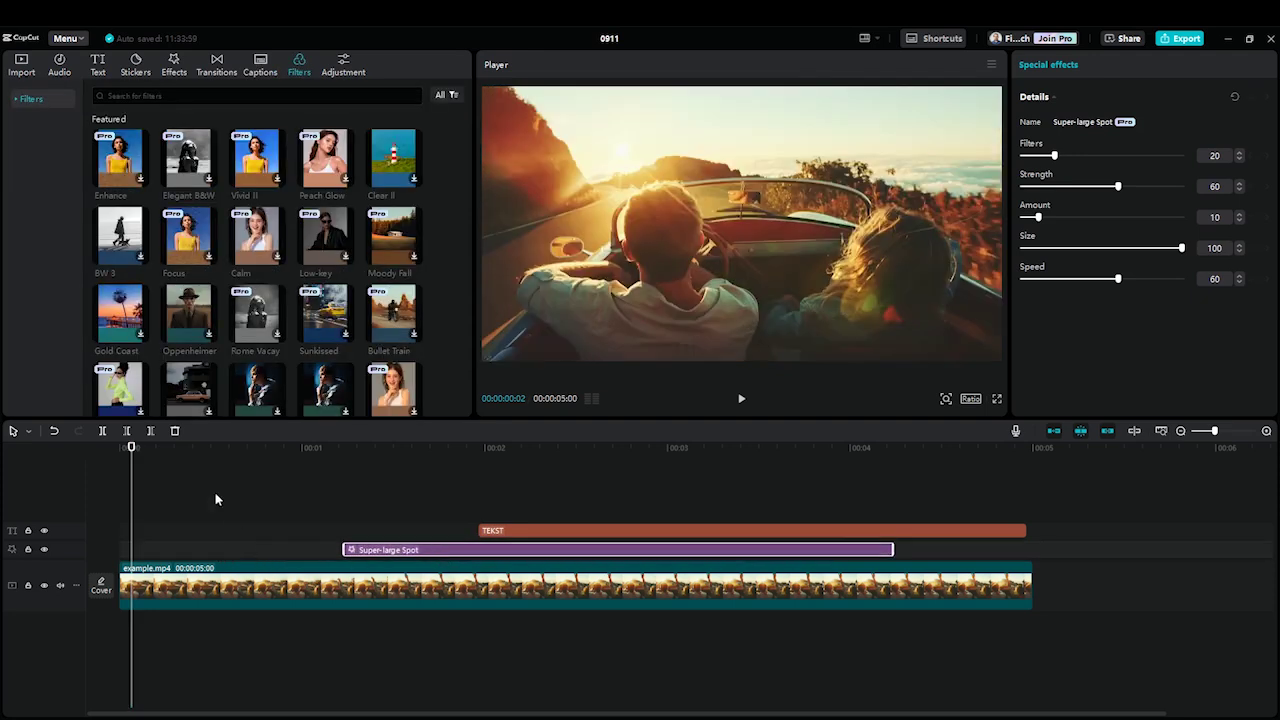
left_click(120, 446)
Add a custom adjustment layer above the example.mp4 clip and align it with the start of the timeline
left_click(343, 64)
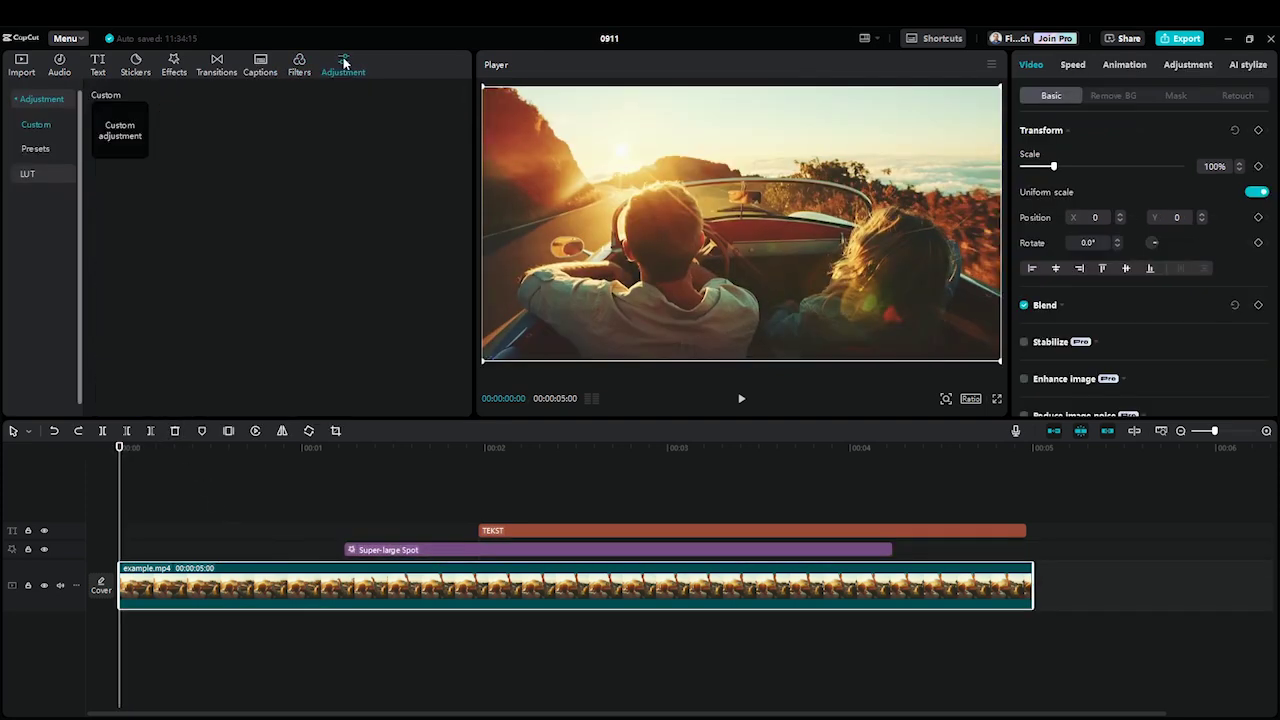
left_click(112, 137)
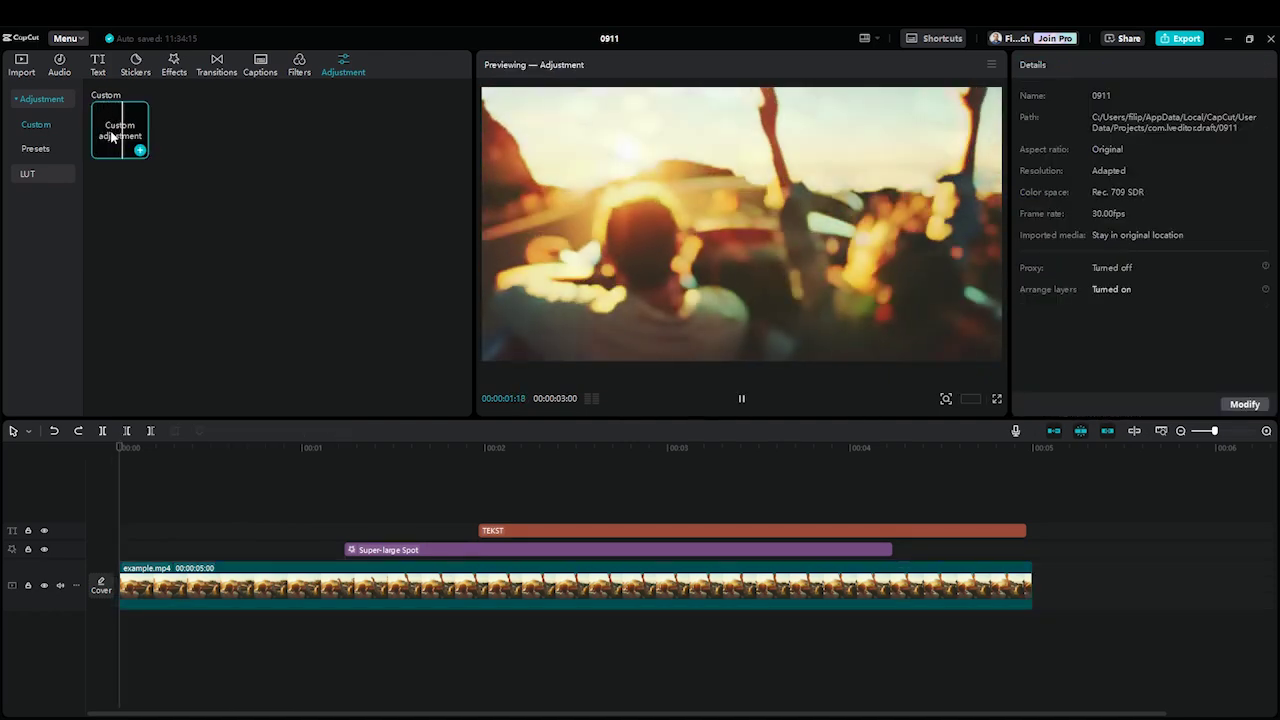
left_click_drag(112, 136, 157, 590)
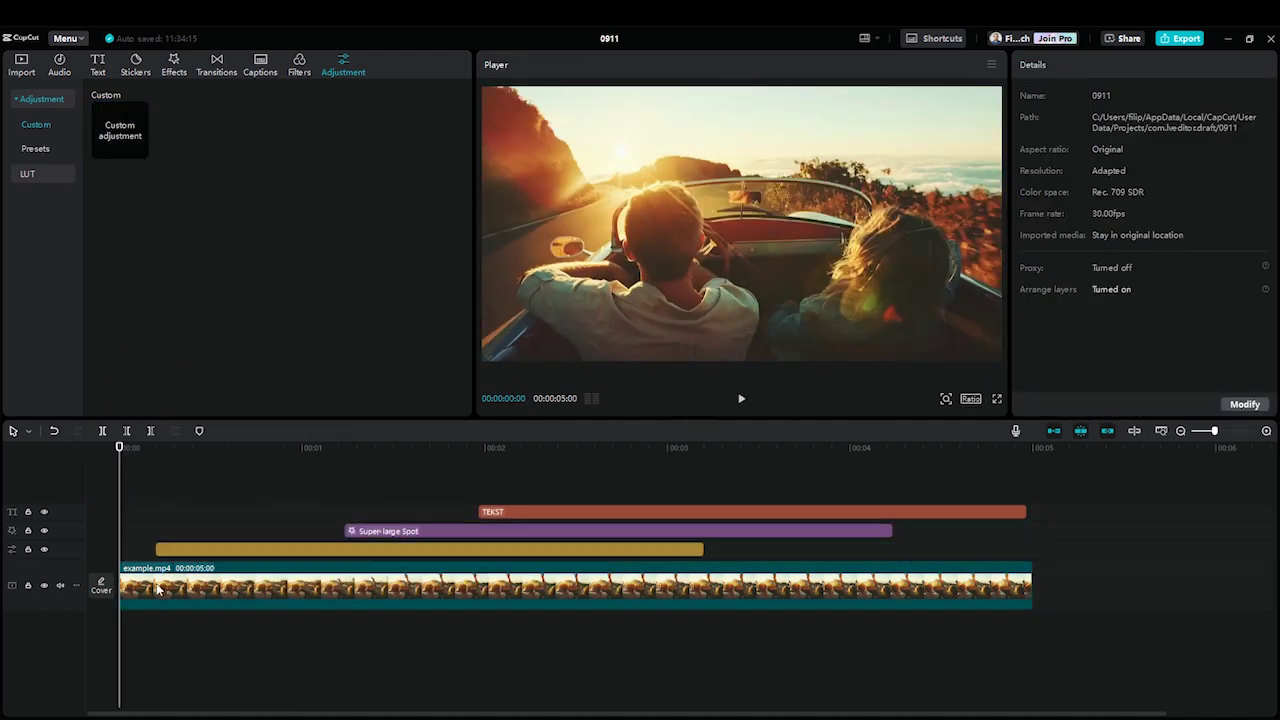
left_click_drag(228, 552, 176, 560)
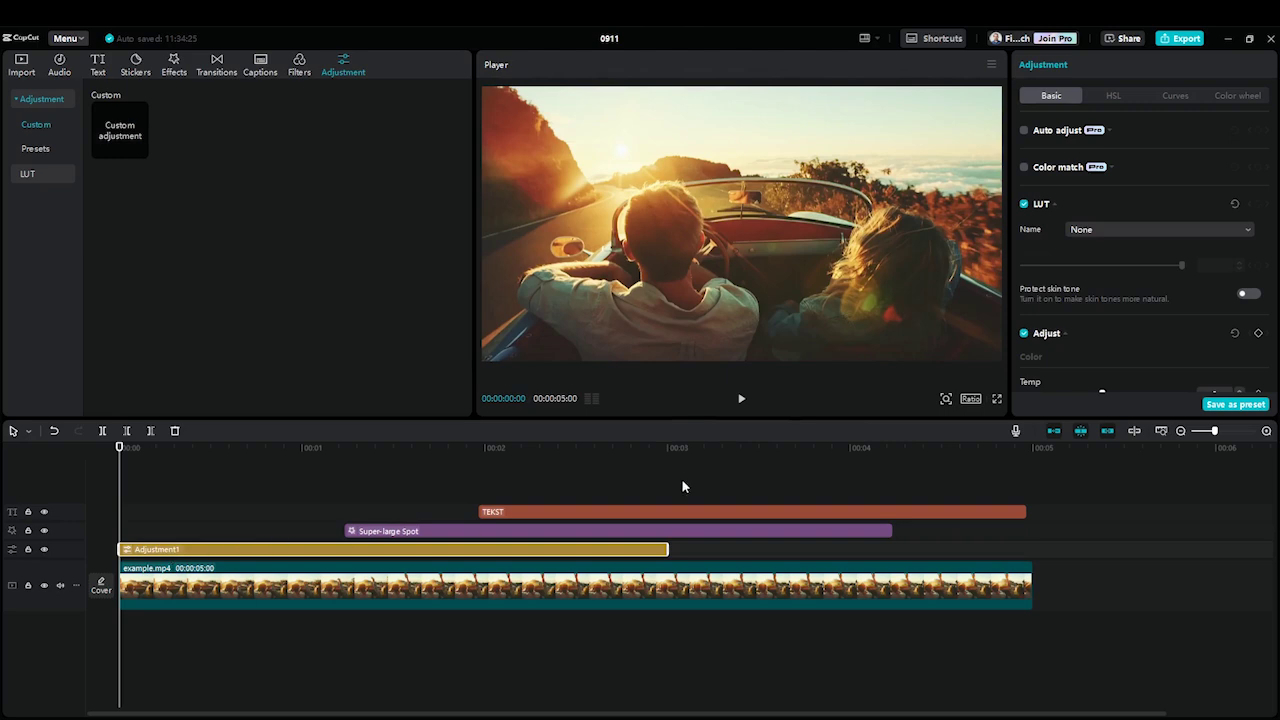
Examine the adjustment layer's HSL, Curves and Basic settings, including the LUT and color options
left_click(1113, 96)
left_click(1164, 98)
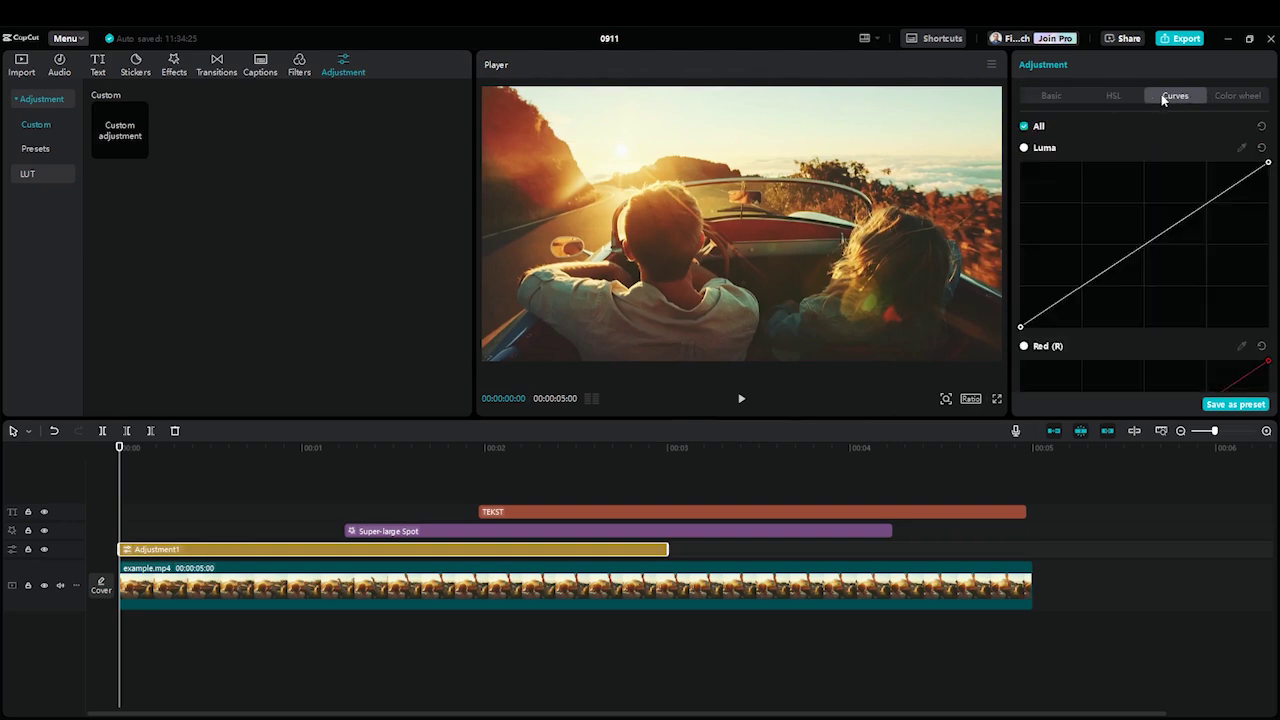
left_click(1051, 96)
scroll(1105, 255, "down", 5)
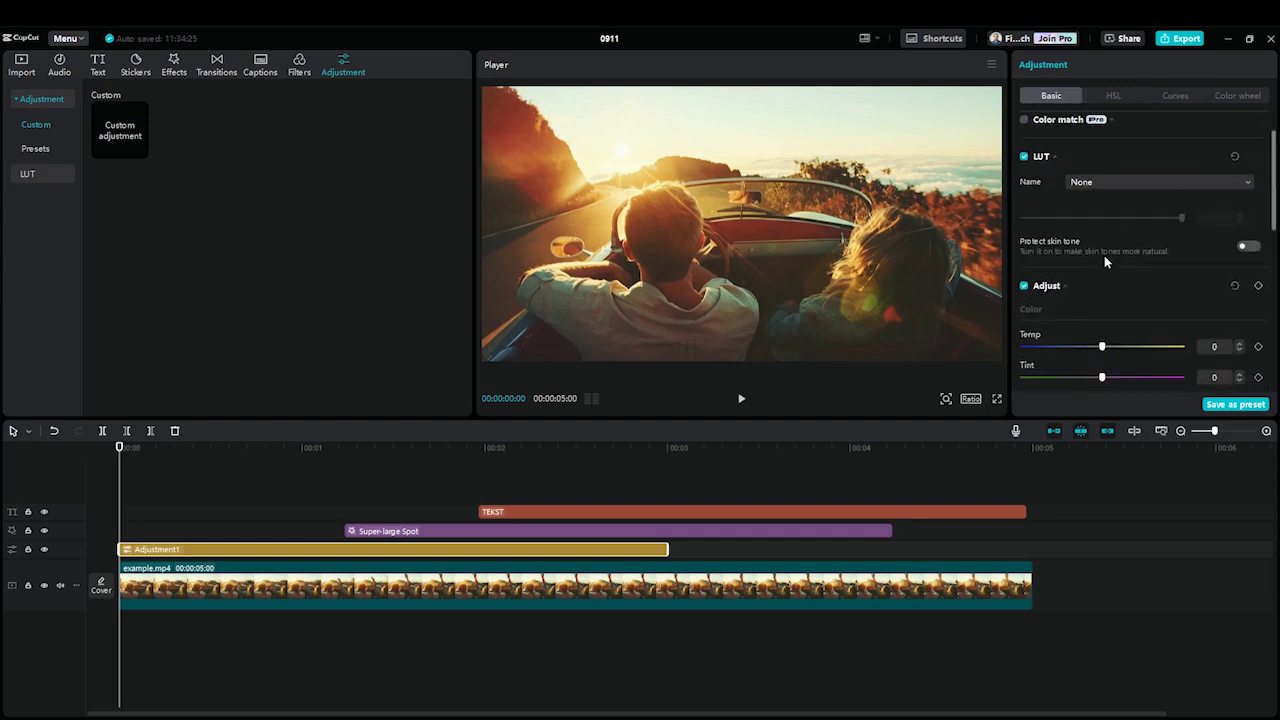
scroll(1105, 255, "up", 5)
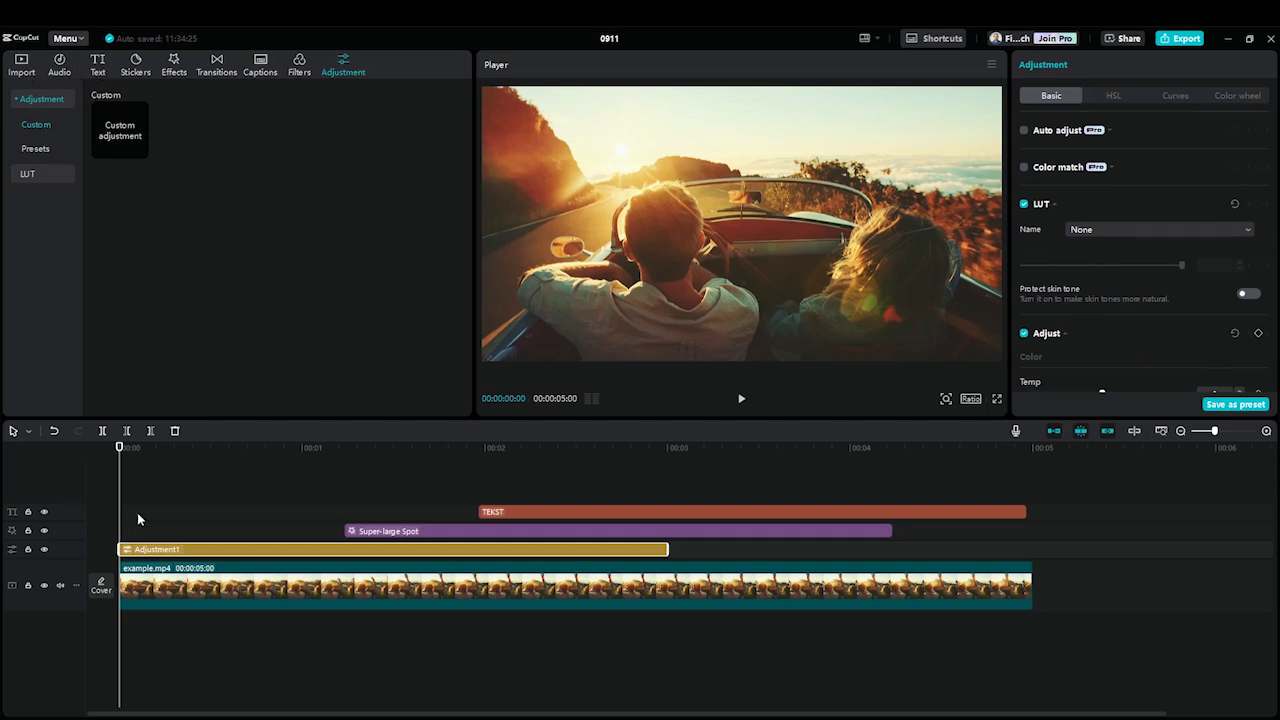
Shift the adjustment layer to start at about 0.2 seconds and place the playhead at 00:00:02:26
left_click_drag(172, 553, 201, 553)
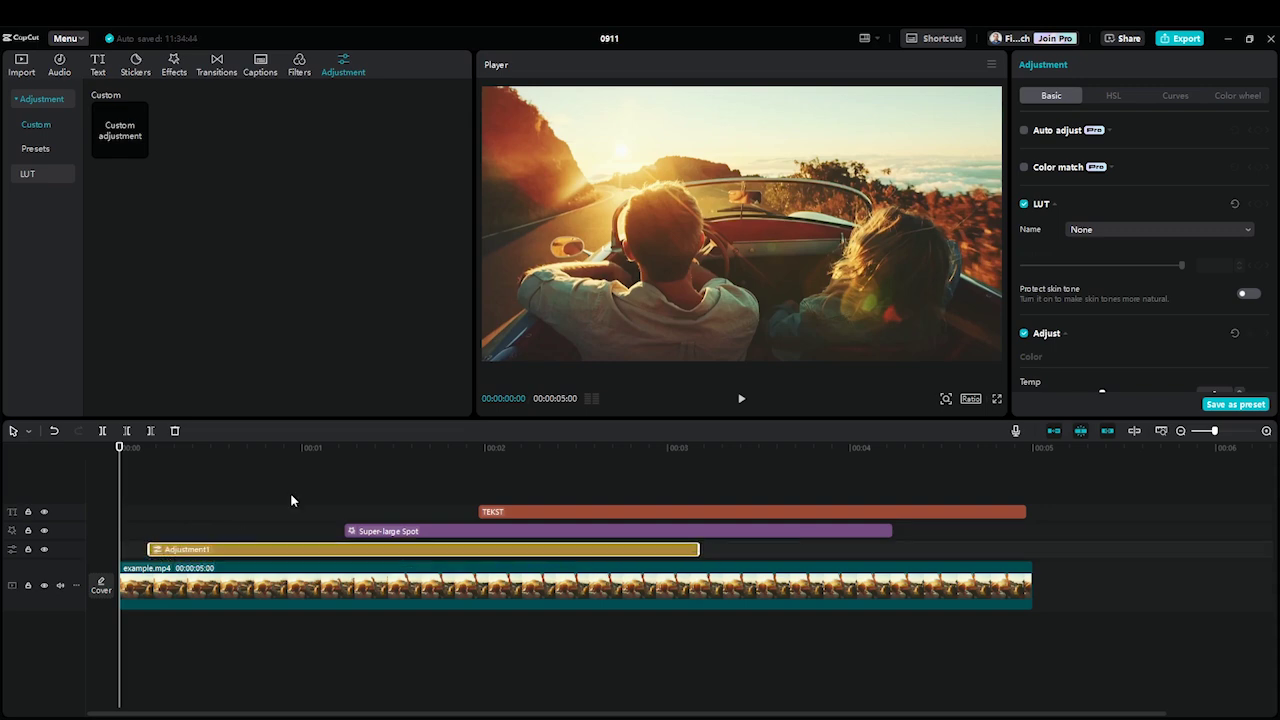
mouse_move(845, 265)
left_mouse_down()
mouse_move(600, 265)
mouse_move(758, 265)
mouse_move(850, 246)
left_mouse_up()
left_click_drag(758, 180, 760, 201)
left_click(643, 447)
Try to export the project, return to editing and delete the Super-large Spot Pro effect from the timeline
left_click(1180, 38)
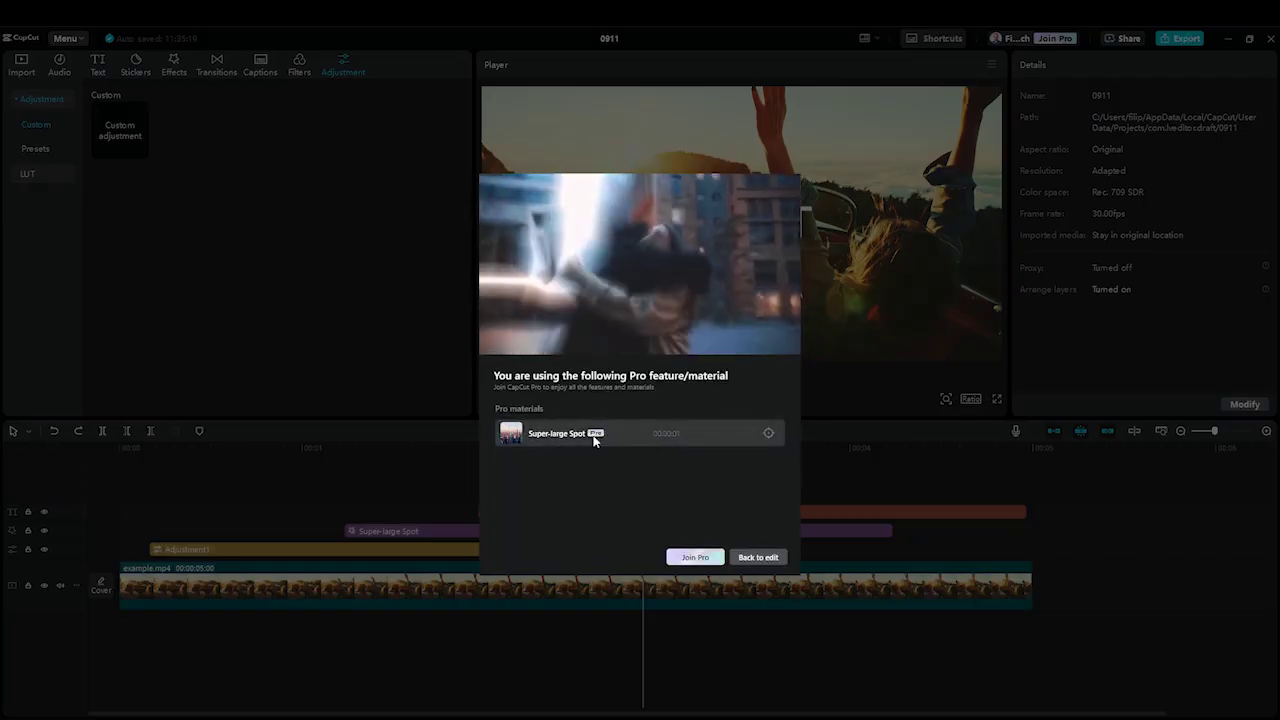
left_click(765, 560)
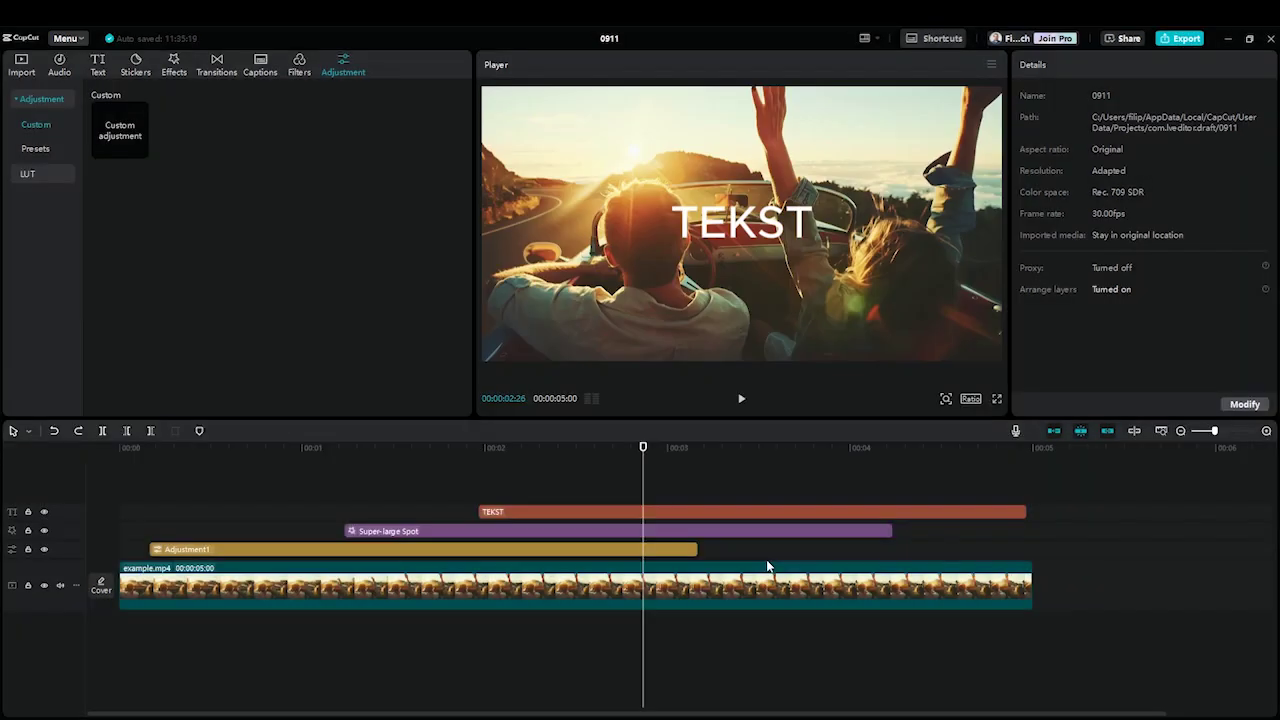
left_click(421, 531)
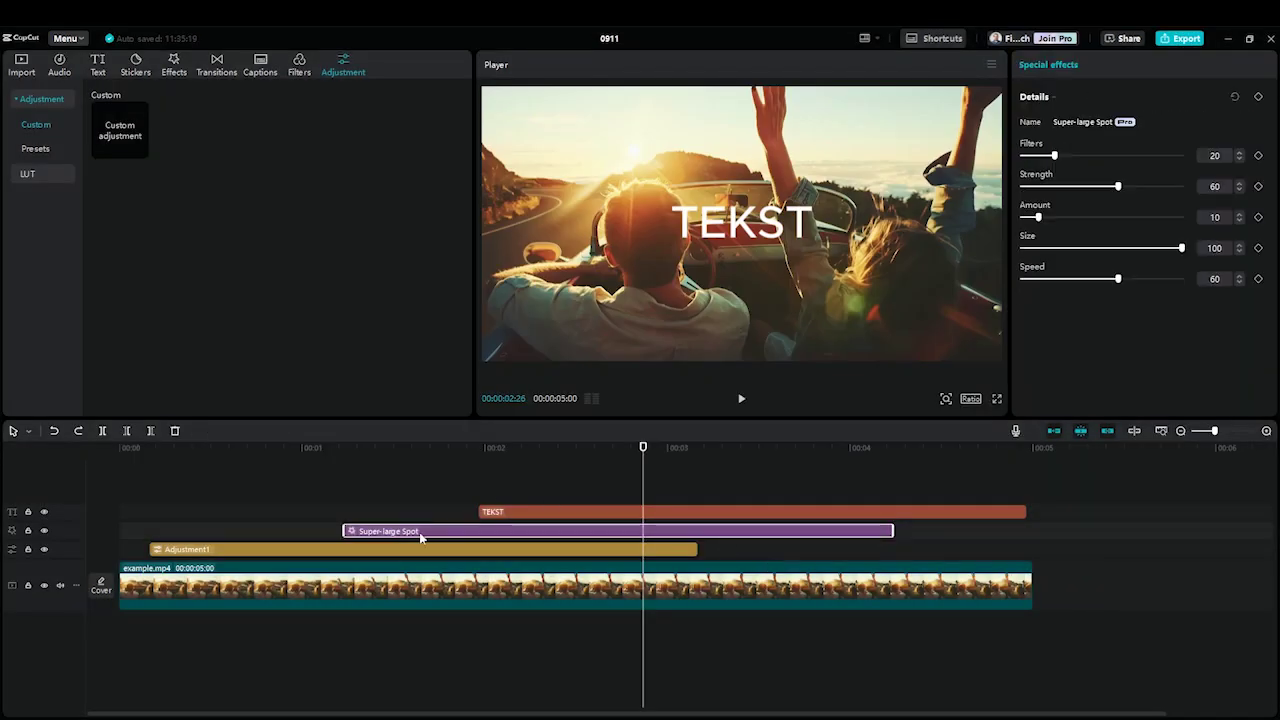
key("Delete")
Review the video, audio, GIF and caption export settings, cancel the export and return the playhead to the start
left_click(1168, 41)
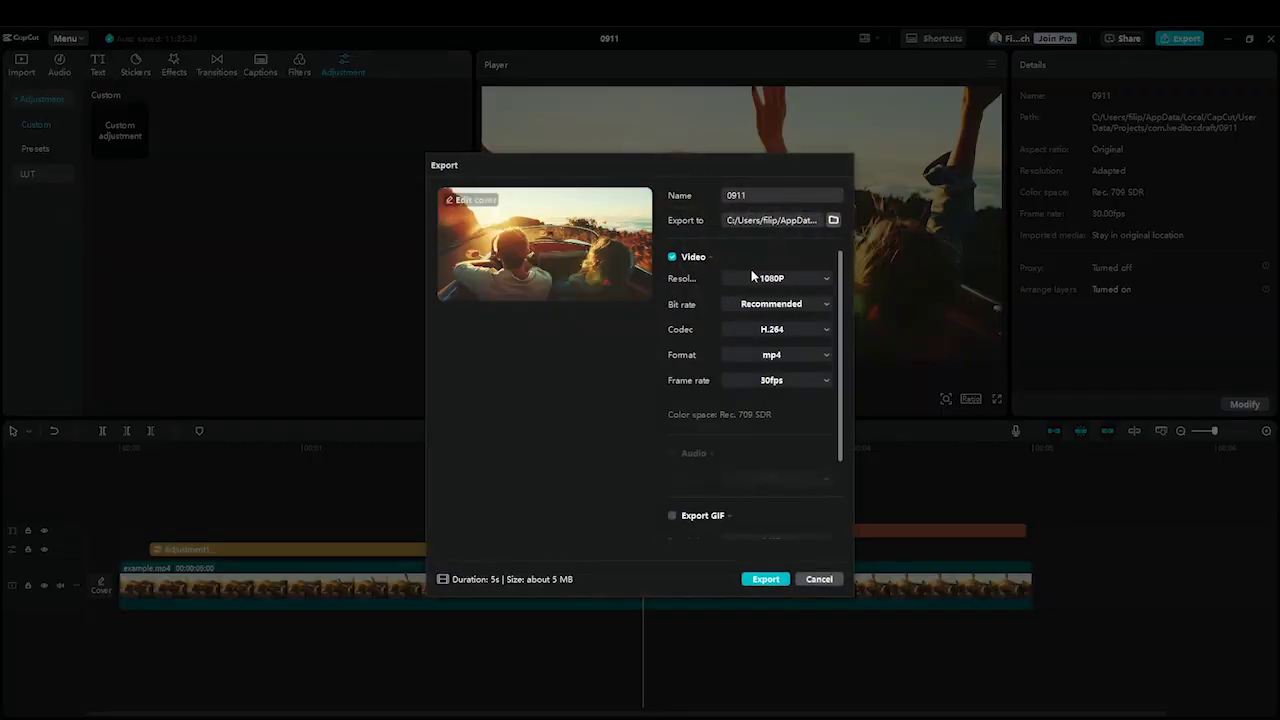
scroll(752, 272, "down", 2)
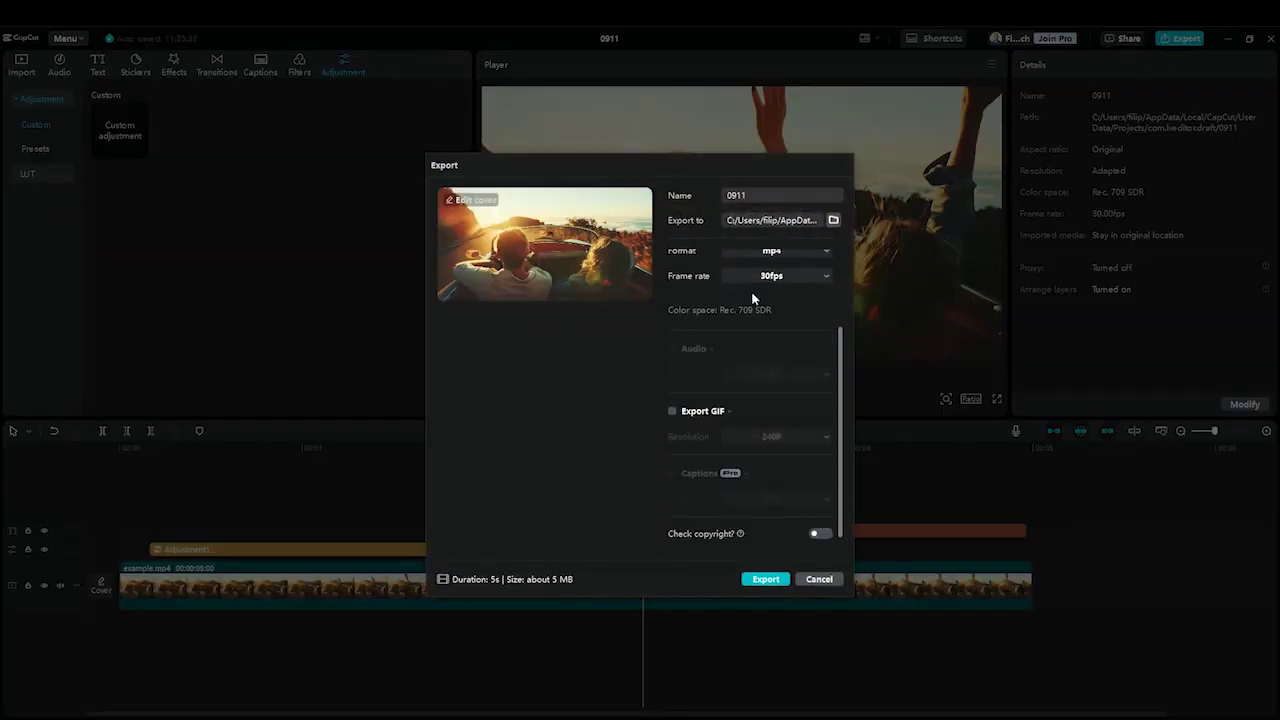
scroll(806, 389, "up", 2)
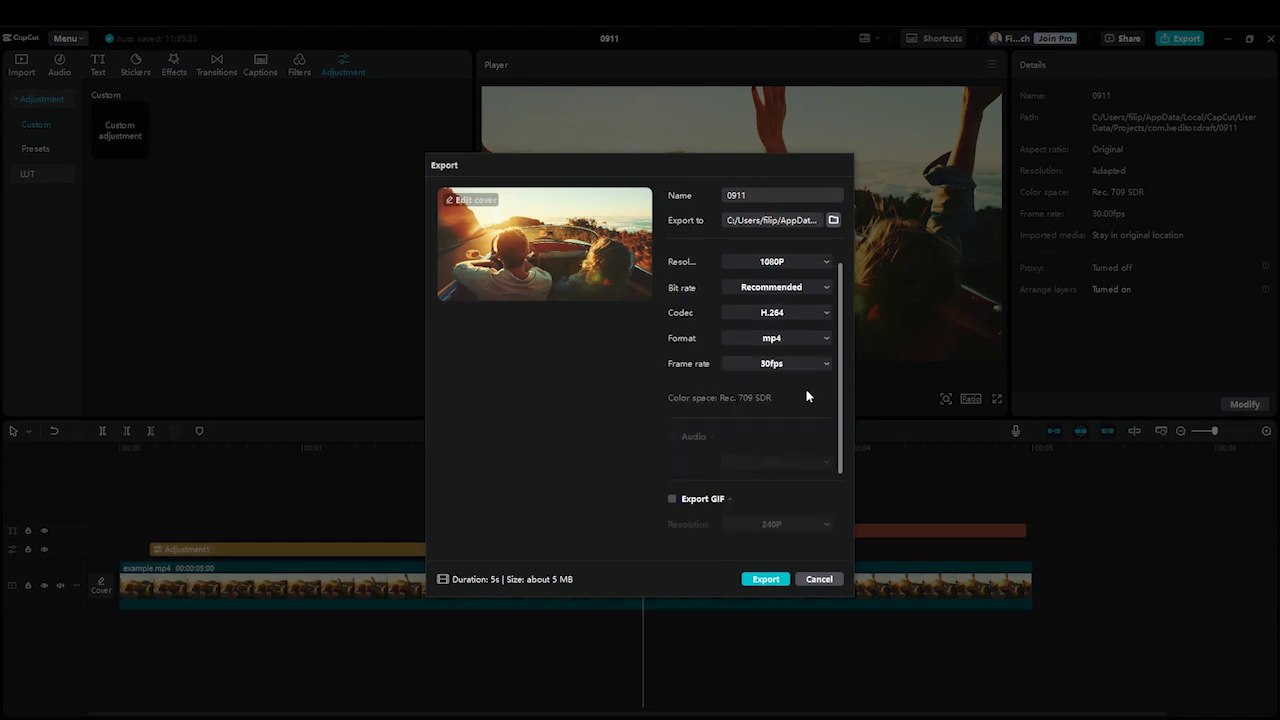
left_click(819, 580)
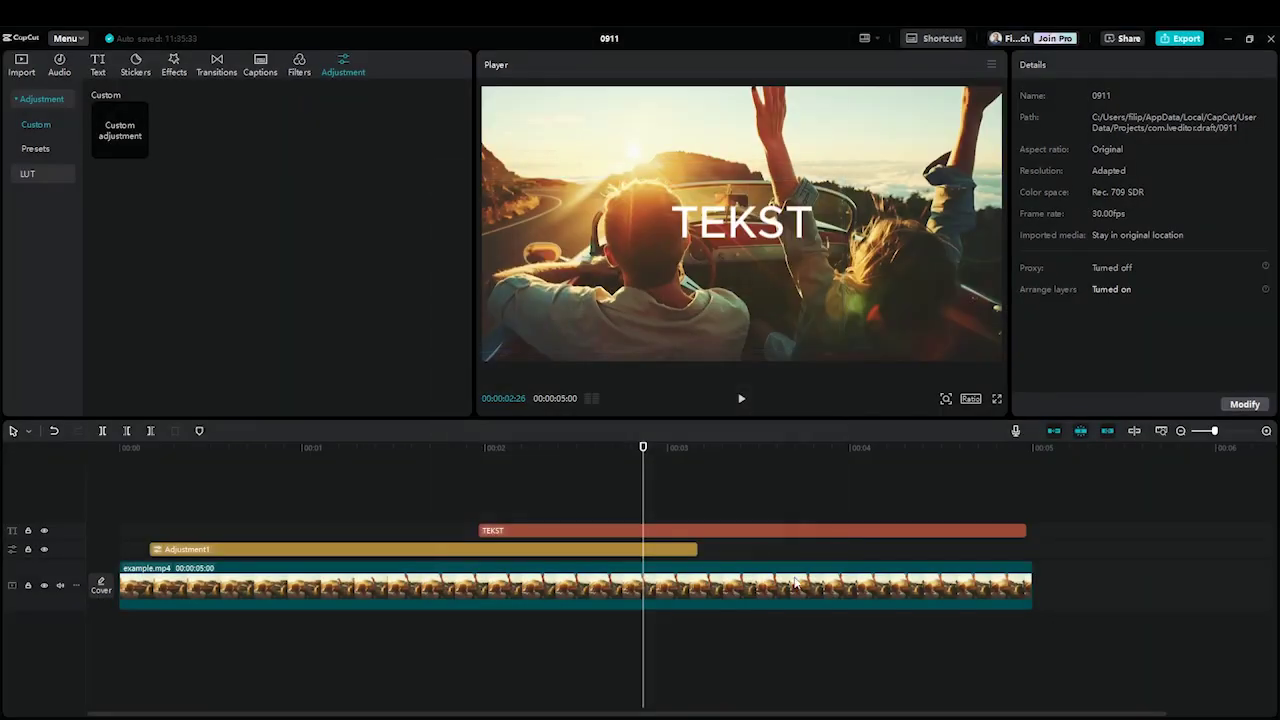
left_click_drag(587, 450, 103, 474)
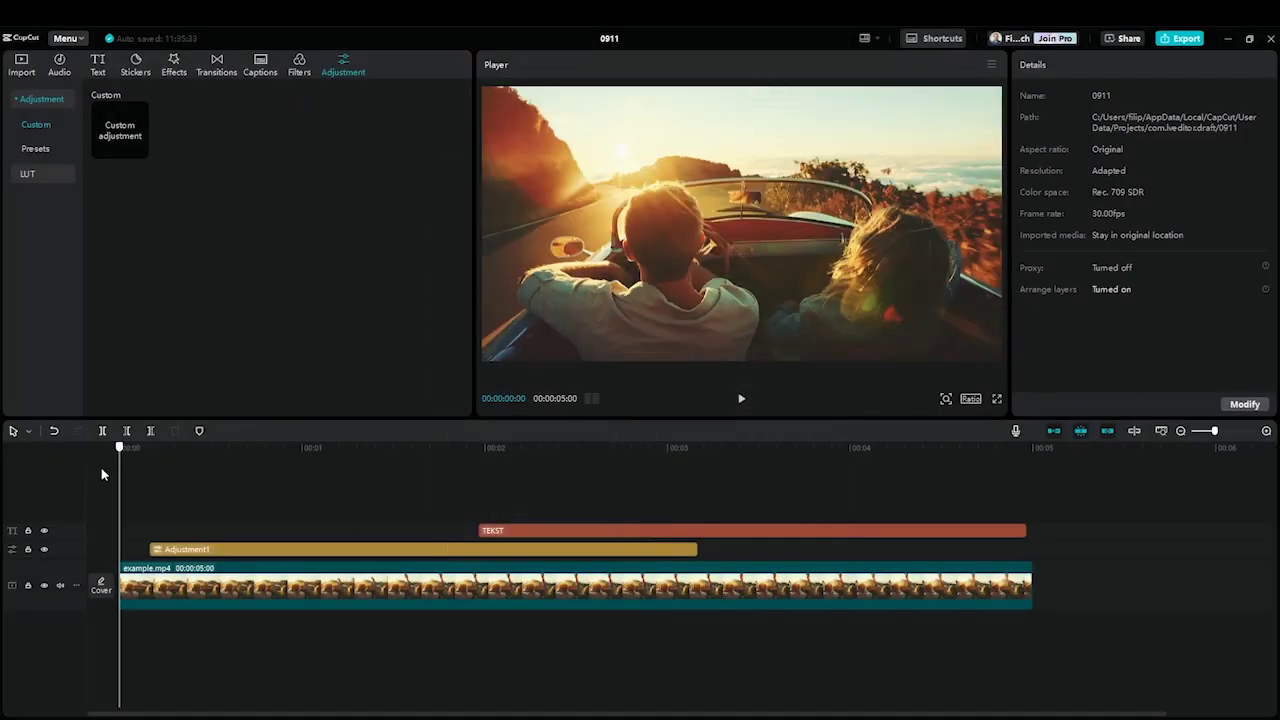